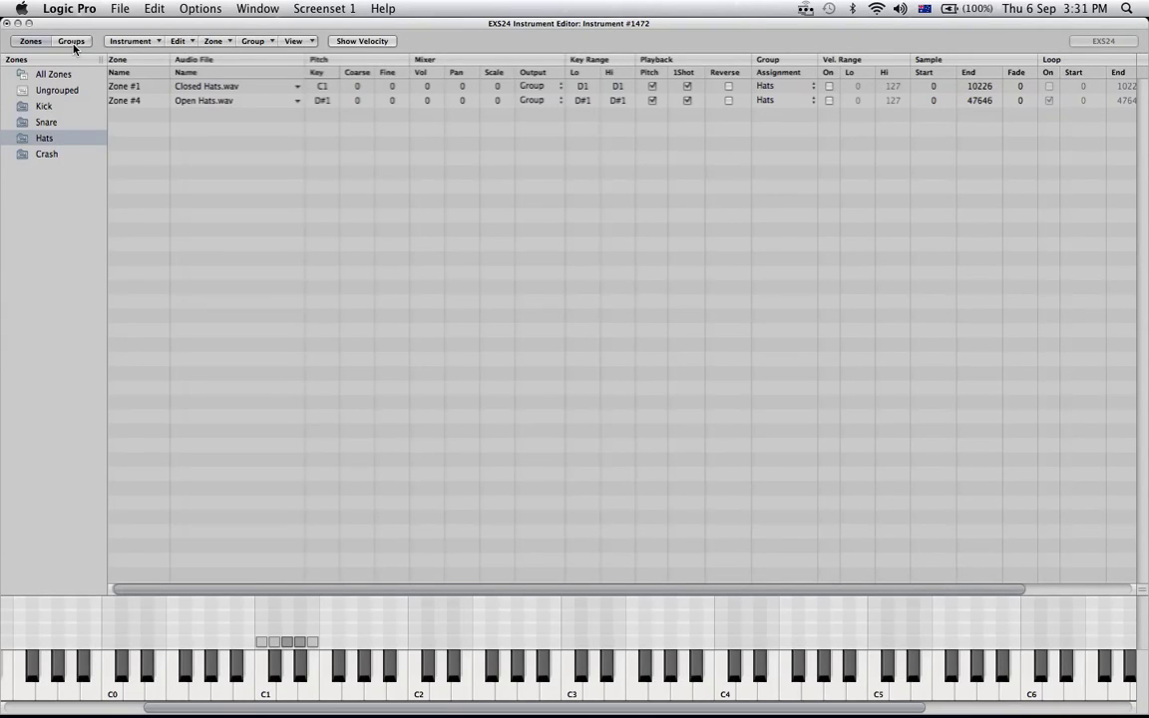
Select the Hats group in Groups view and check its voice-count choices without changing them.
click(72, 41)
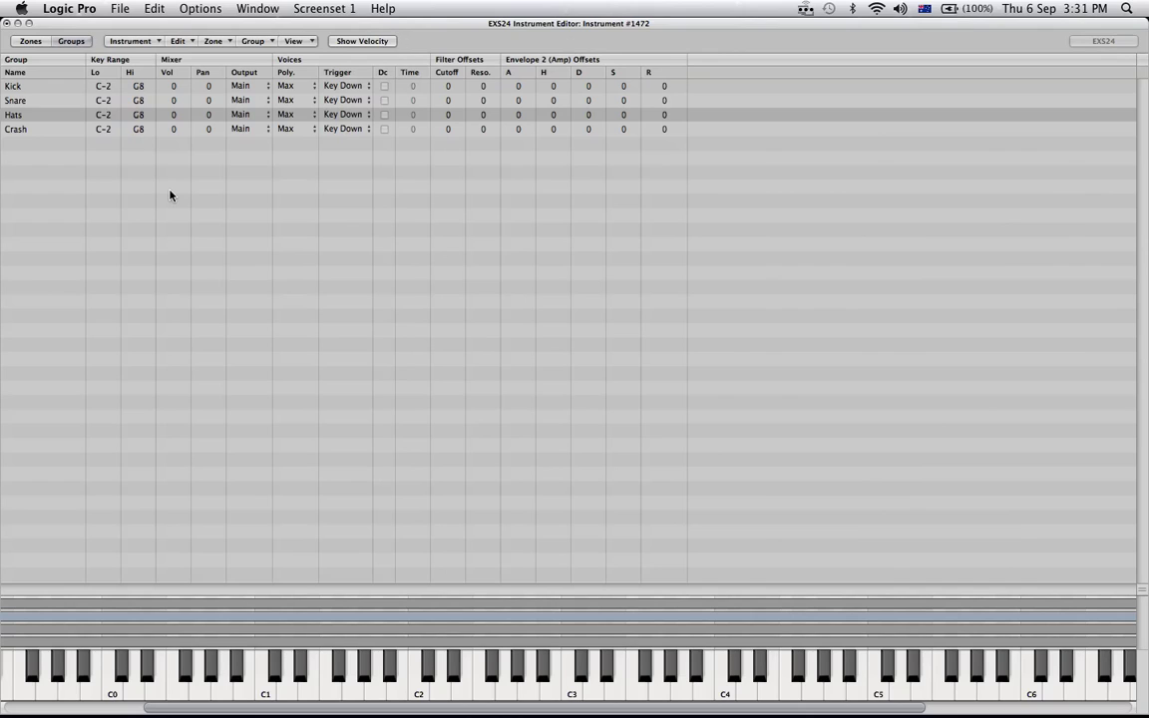
click(12, 115)
click(299, 115)
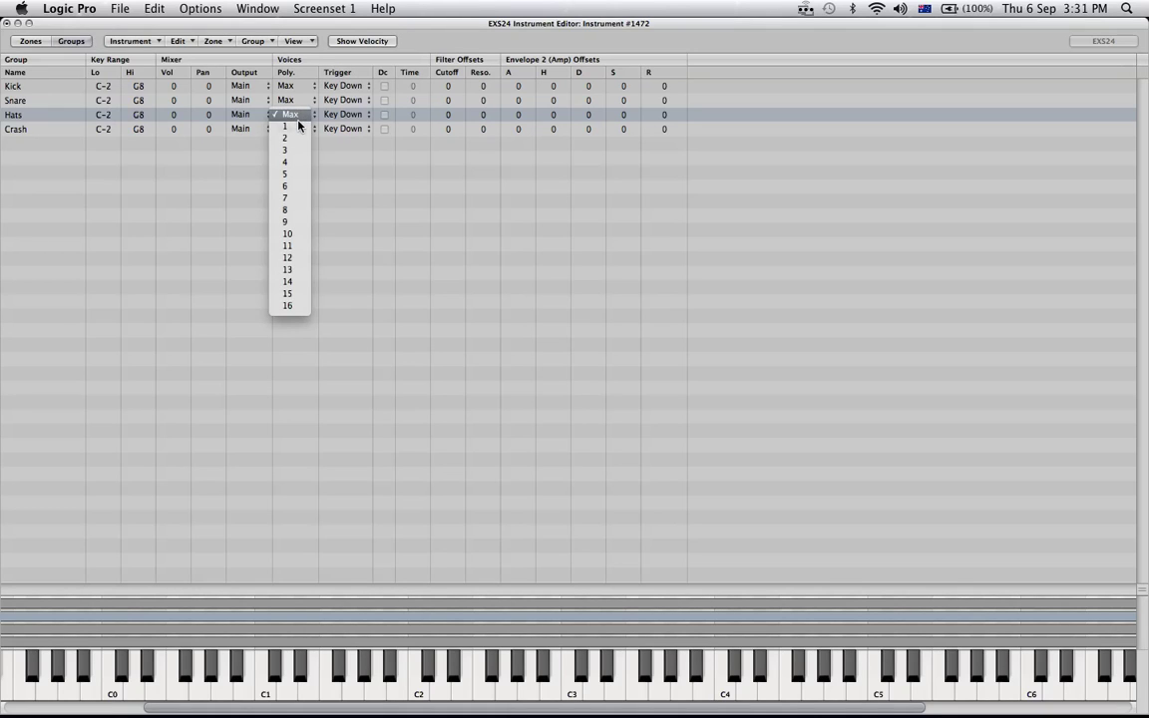
click(349, 187)
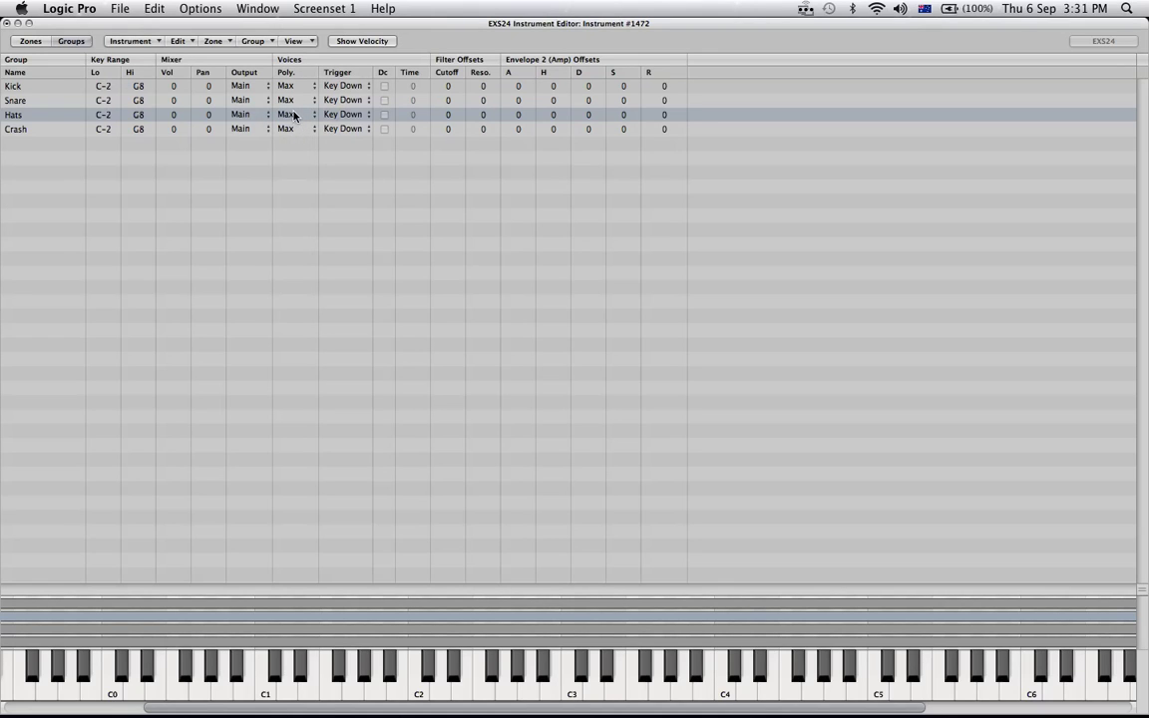
Audition the Closed Hats (D1) and Open Hats (D#1) samples in Zones view, then return to Groups.
click(31, 41)
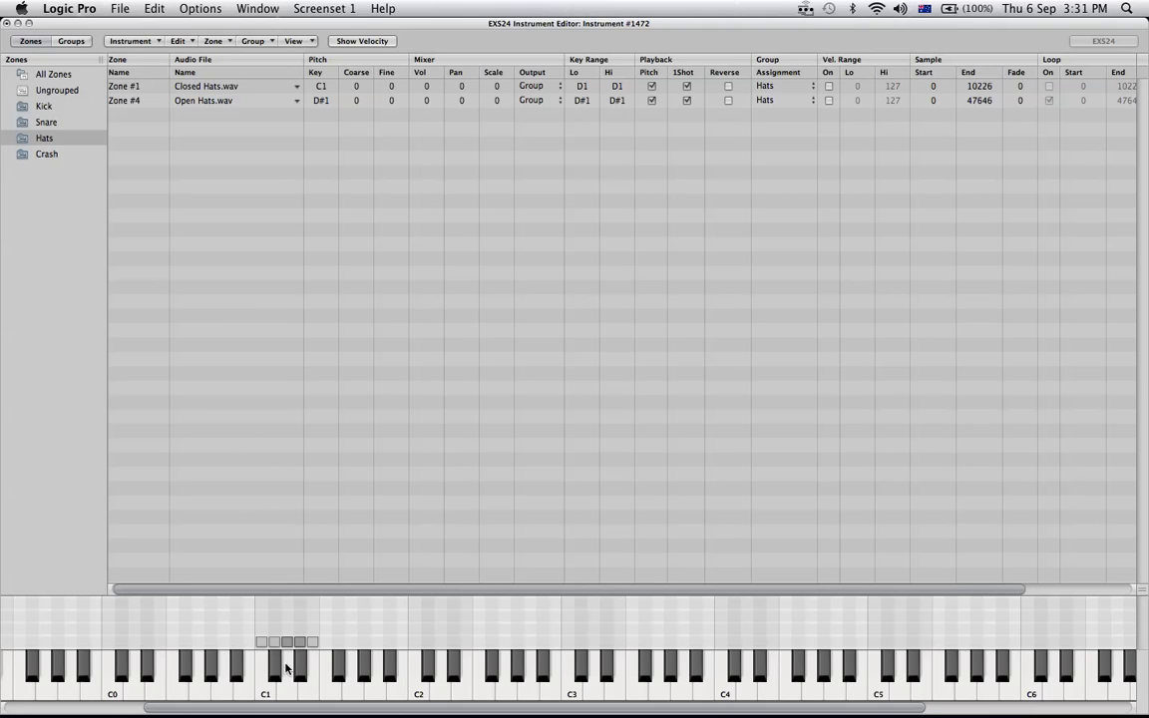
click(287, 684)
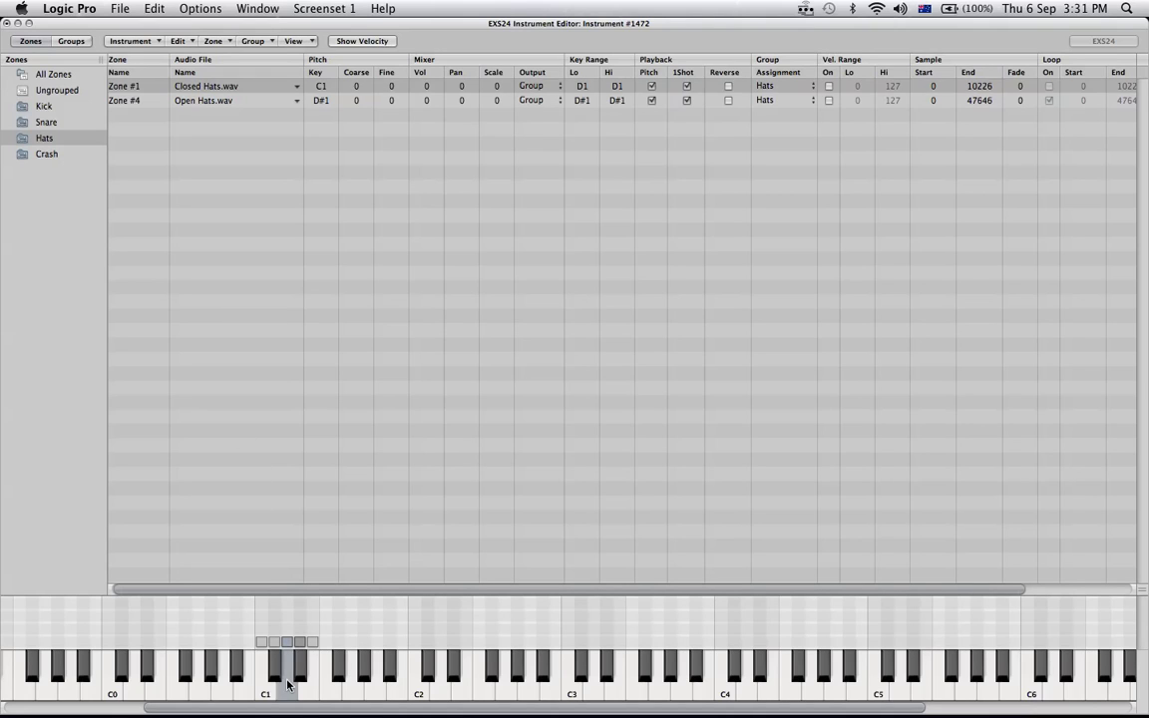
click(298, 670)
click(291, 685)
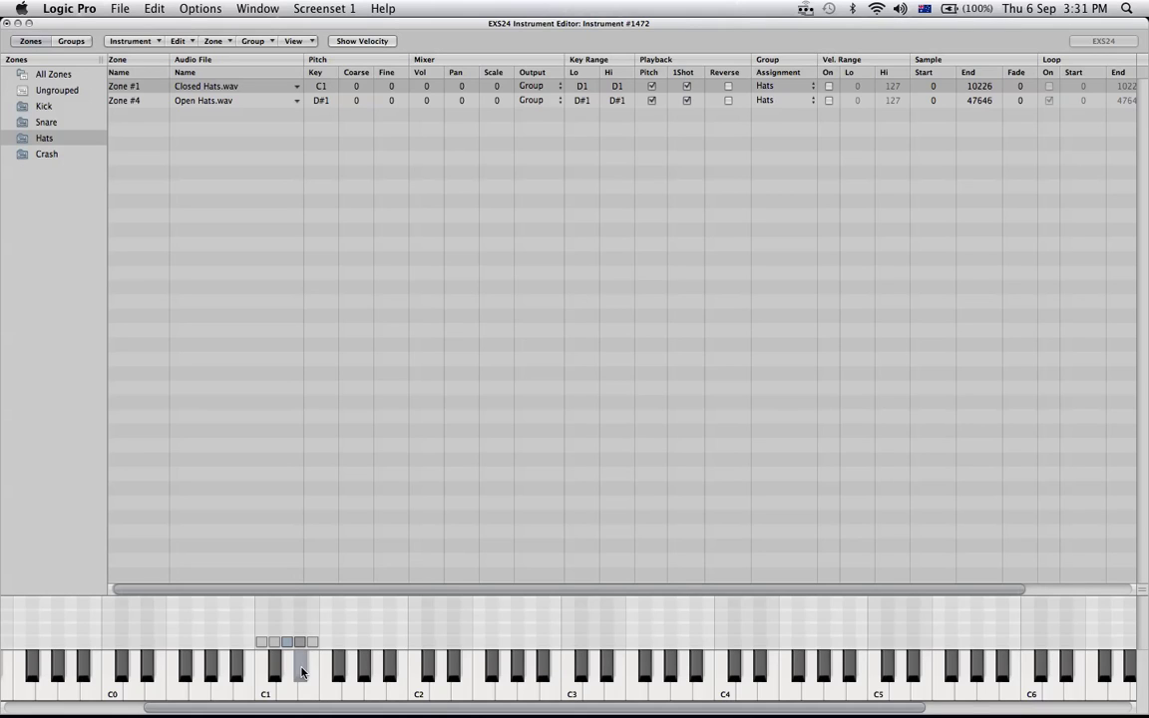
click(301, 671)
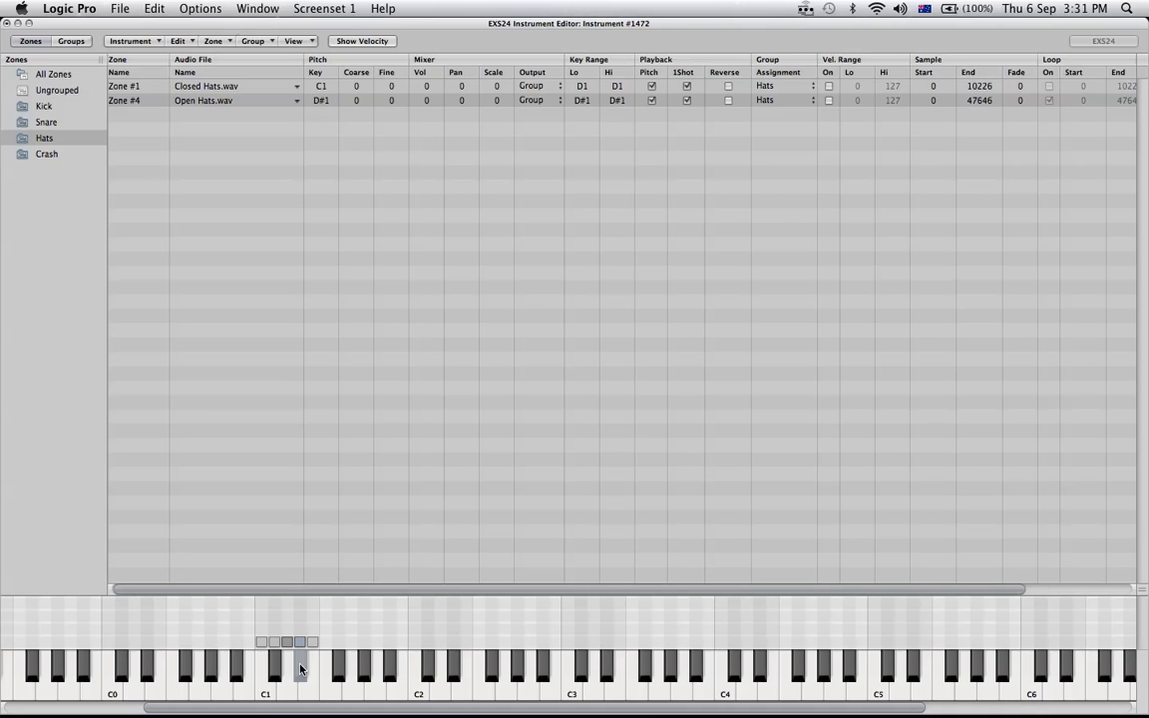
click(288, 687)
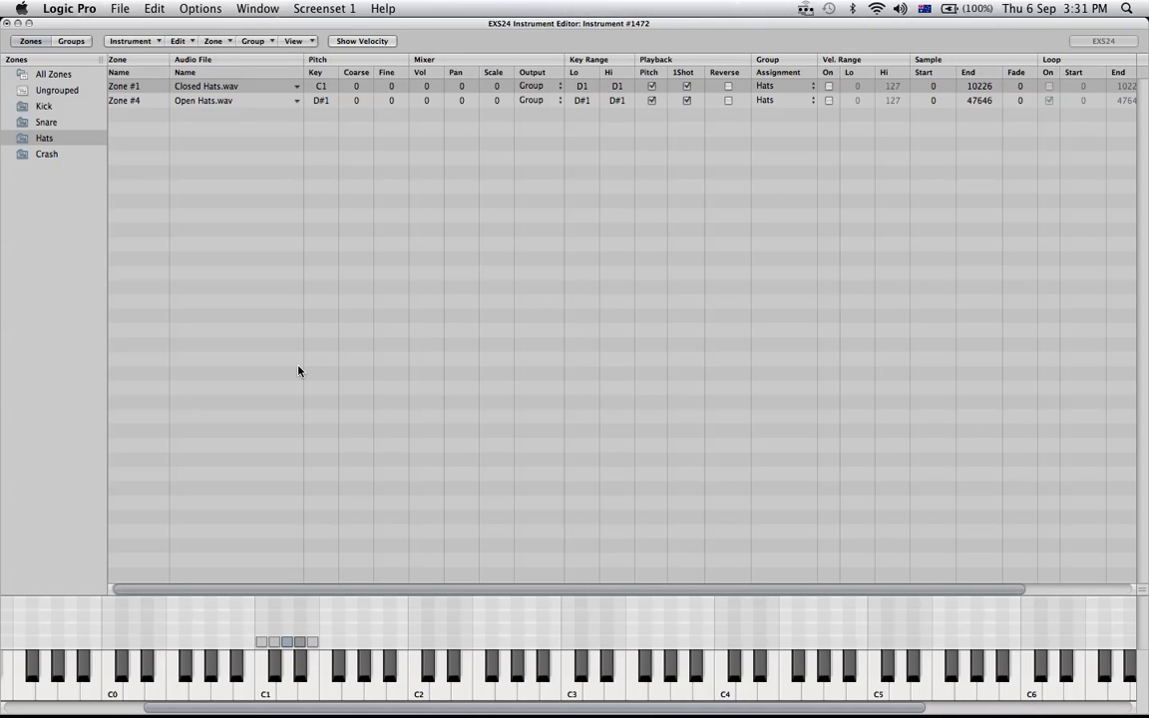
click(71, 42)
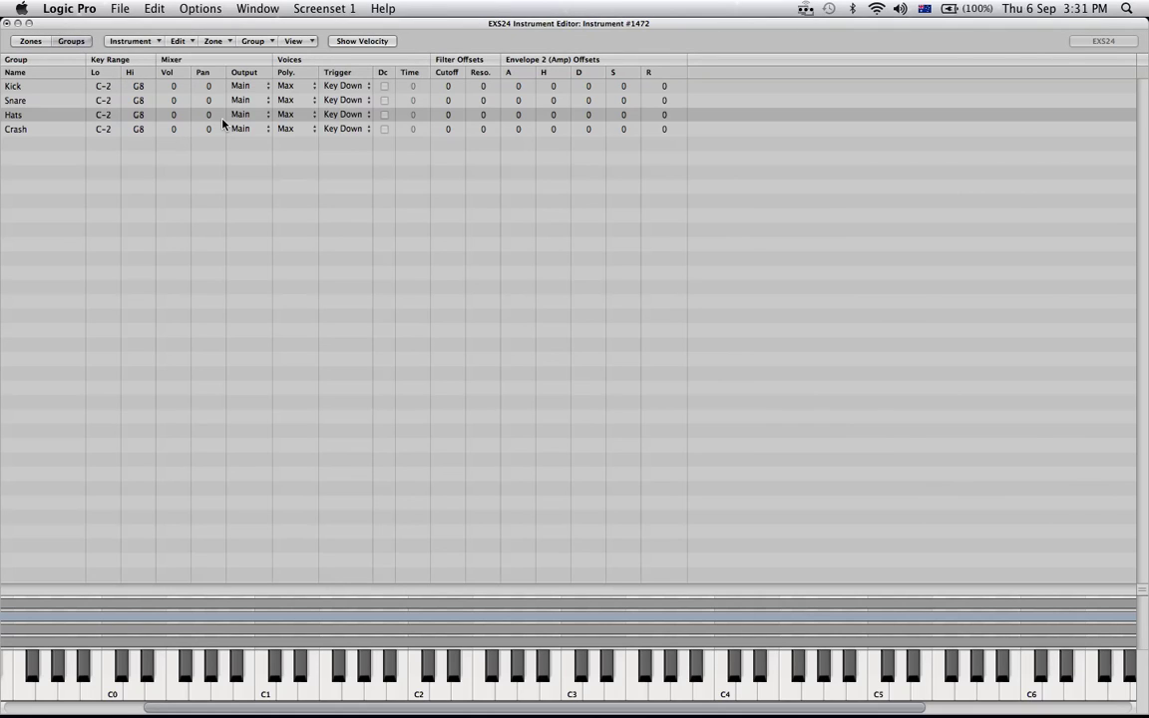
Set the Hats group polyphony to 1 voice and test the closed hats in Zones view.
click(301, 117)
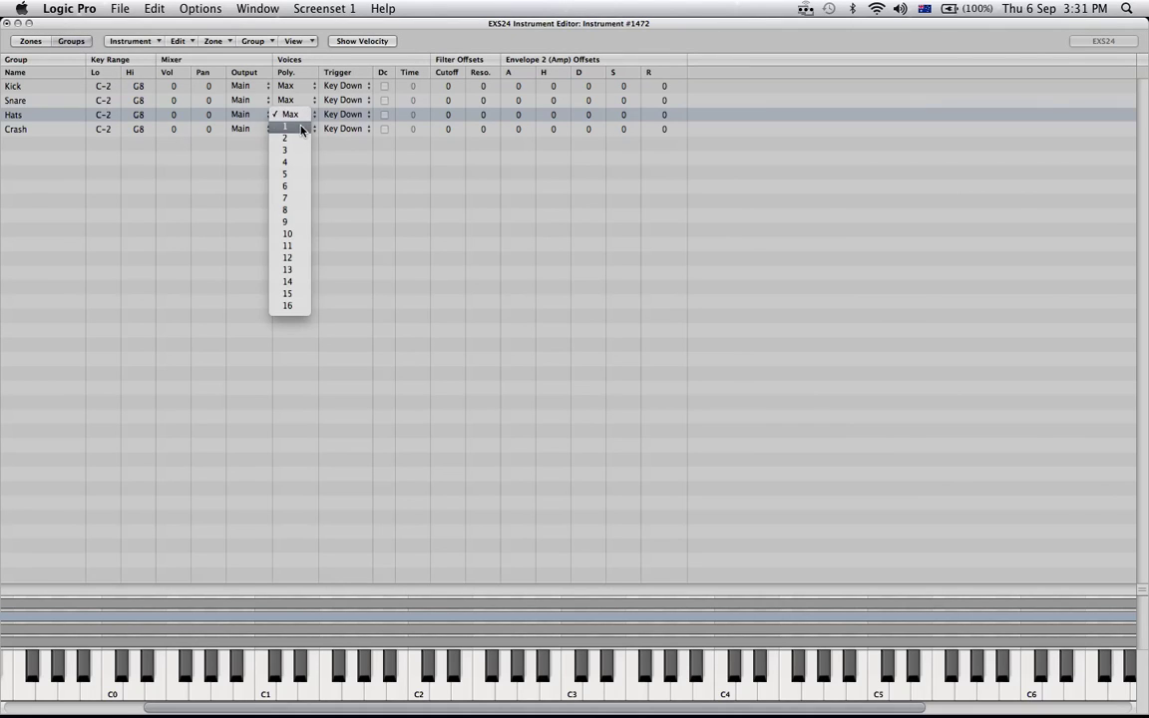
click(300, 117)
click(300, 129)
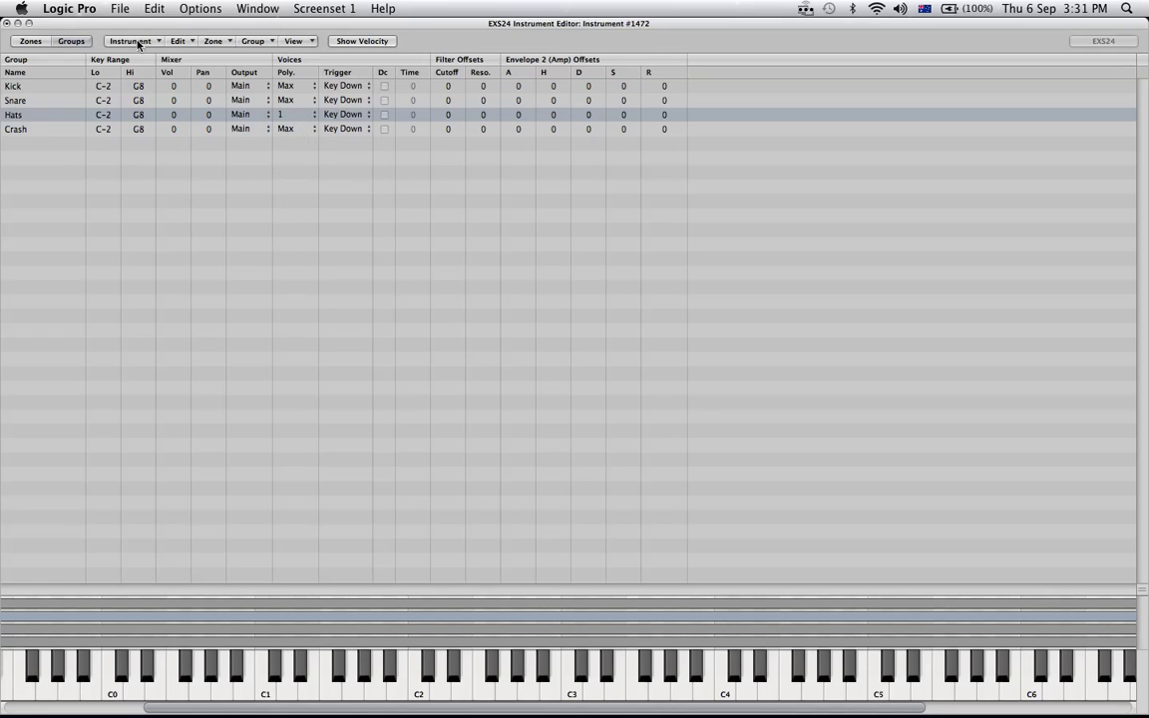
click(33, 42)
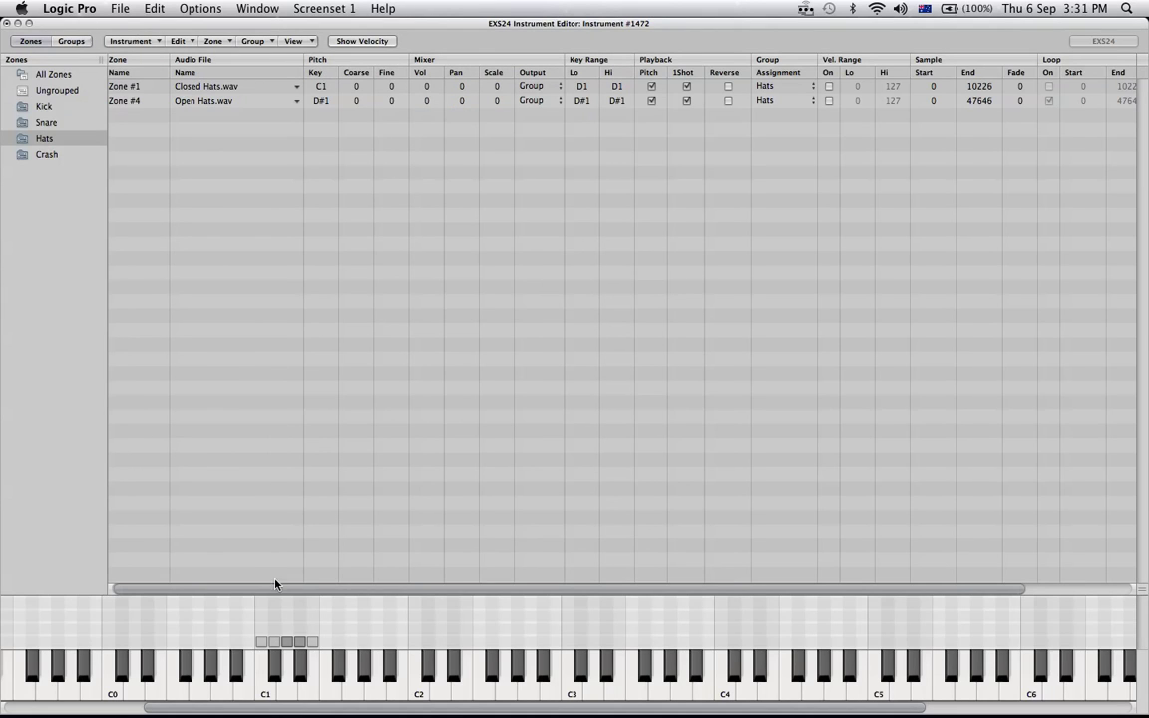
click(289, 687)
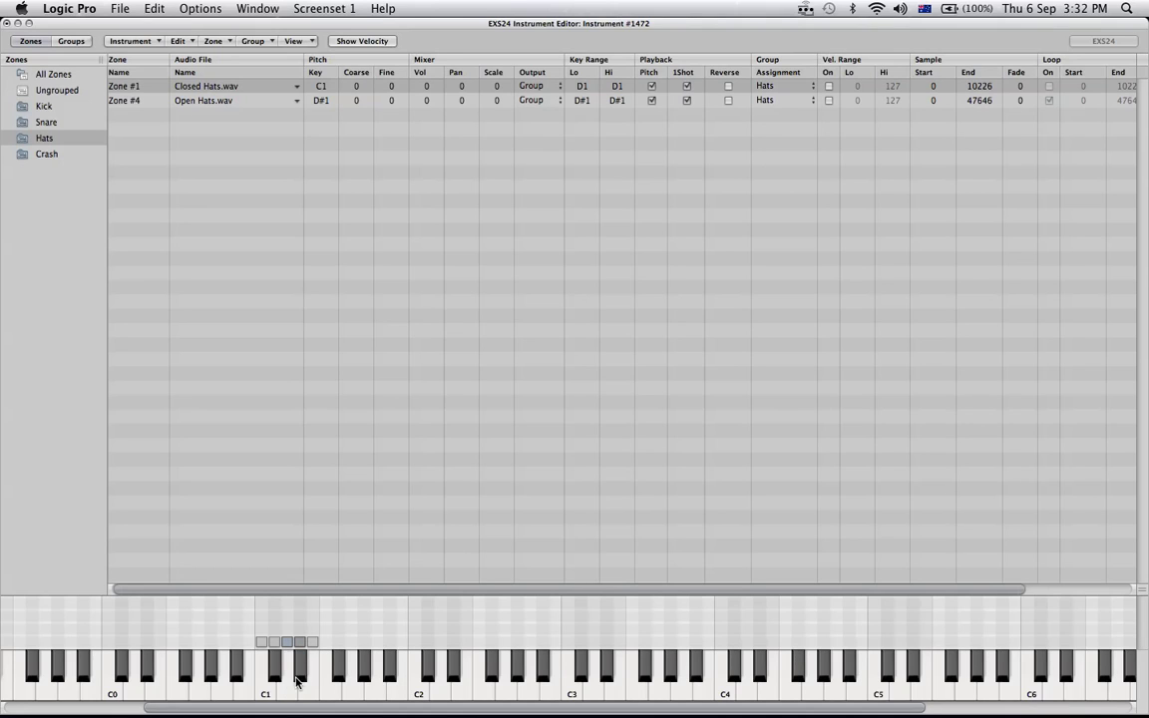
click(286, 689)
click(71, 41)
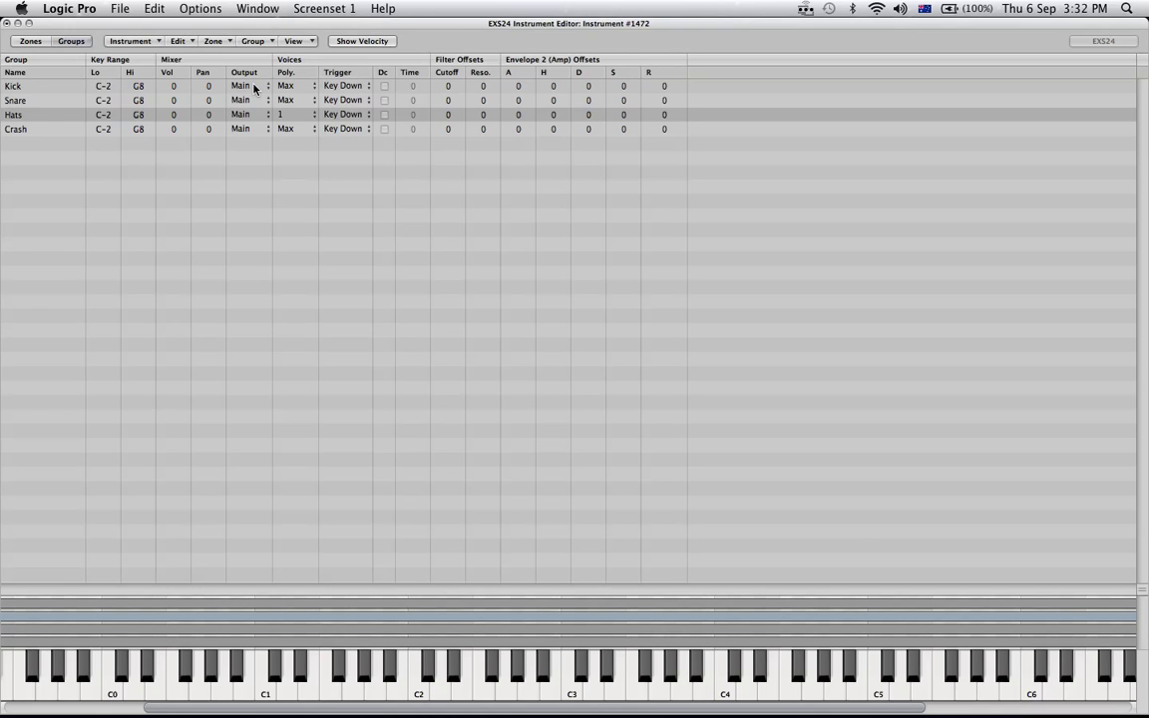
Inspect the zones in the Kick, Snare, Hats and Crash groups, then return to Groups view.
click(29, 42)
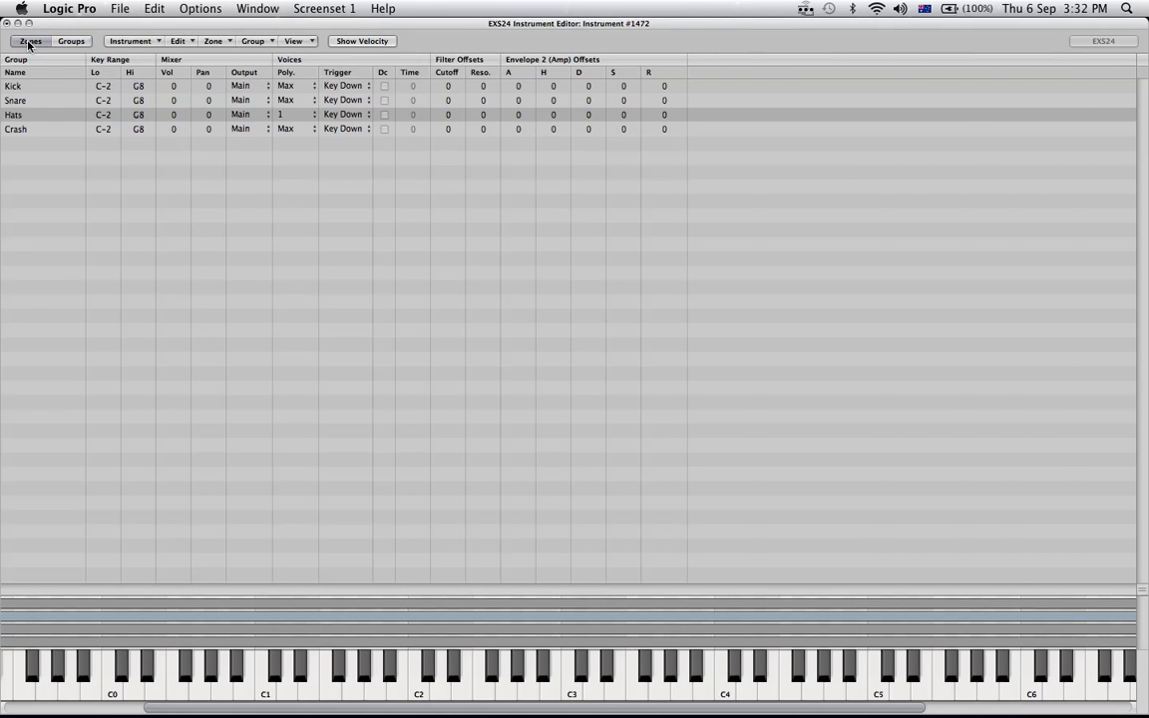
click(48, 107)
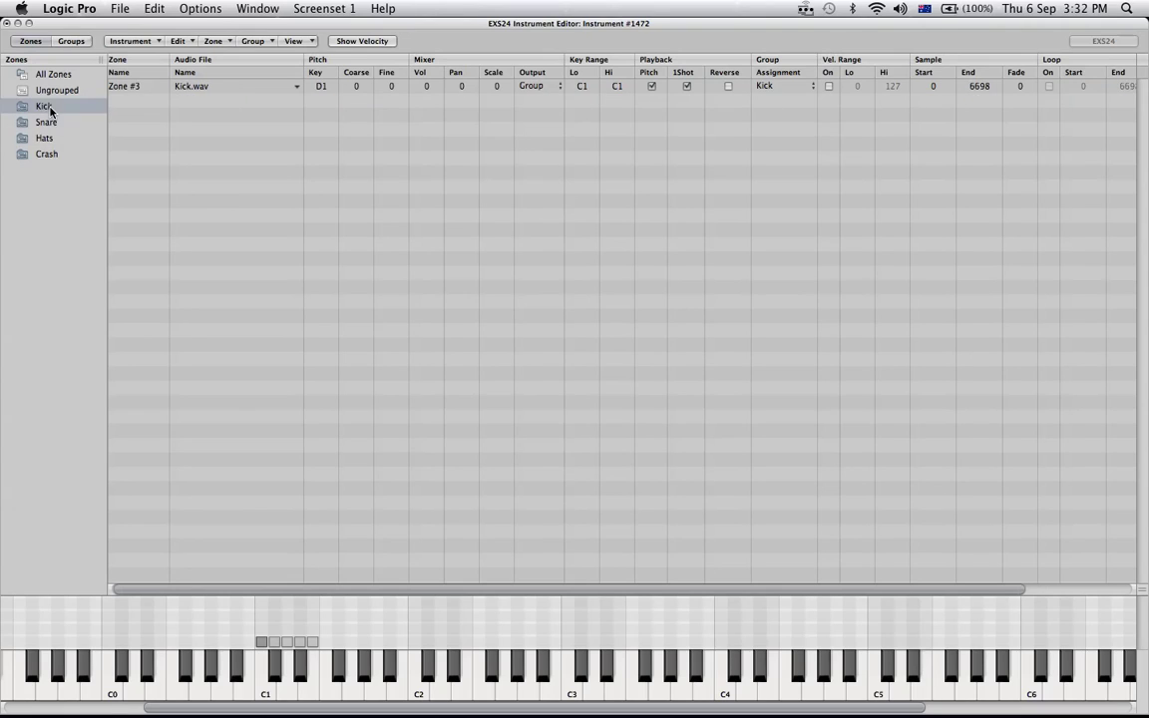
click(45, 122)
click(45, 138)
click(52, 154)
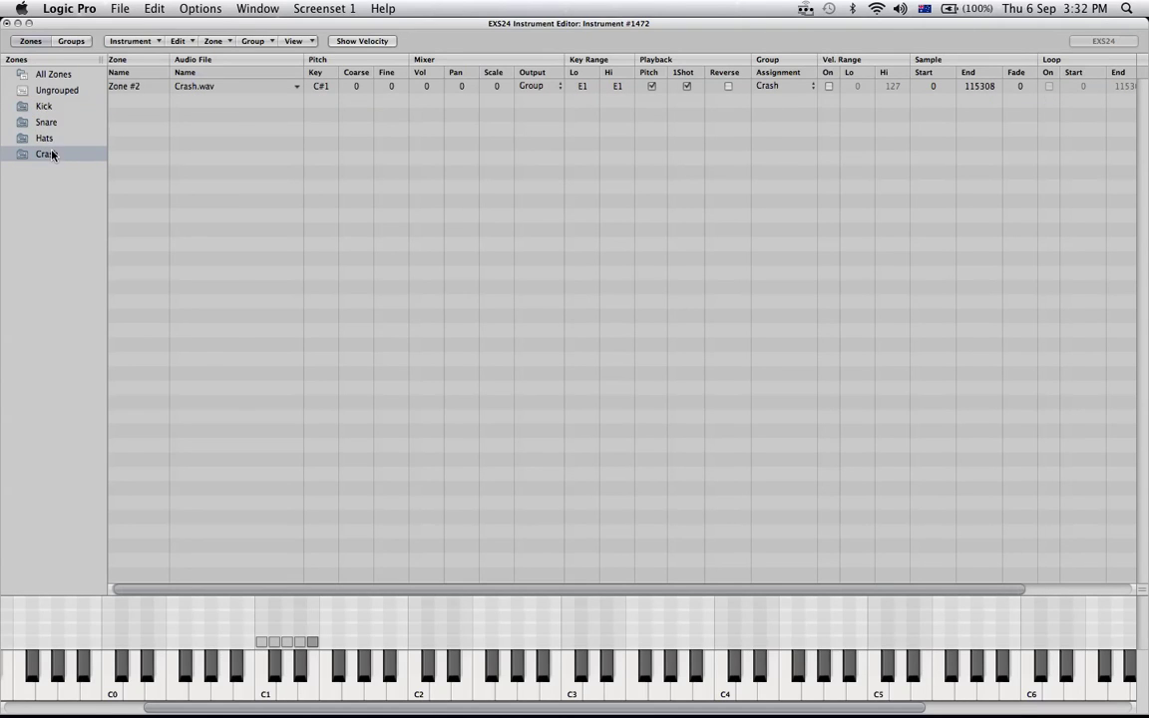
click(73, 43)
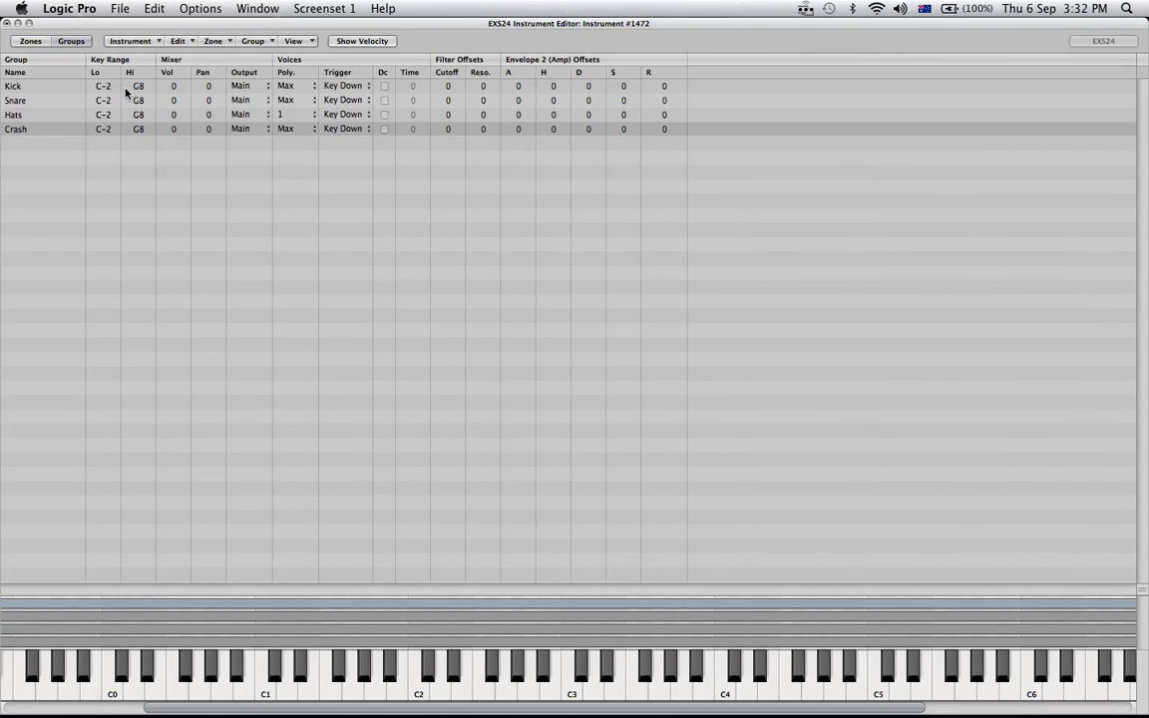
Route Kick to outputs 3-4, Snare to 5-6, Hats to 7-8 and Crash to 9-10.
click(255, 88)
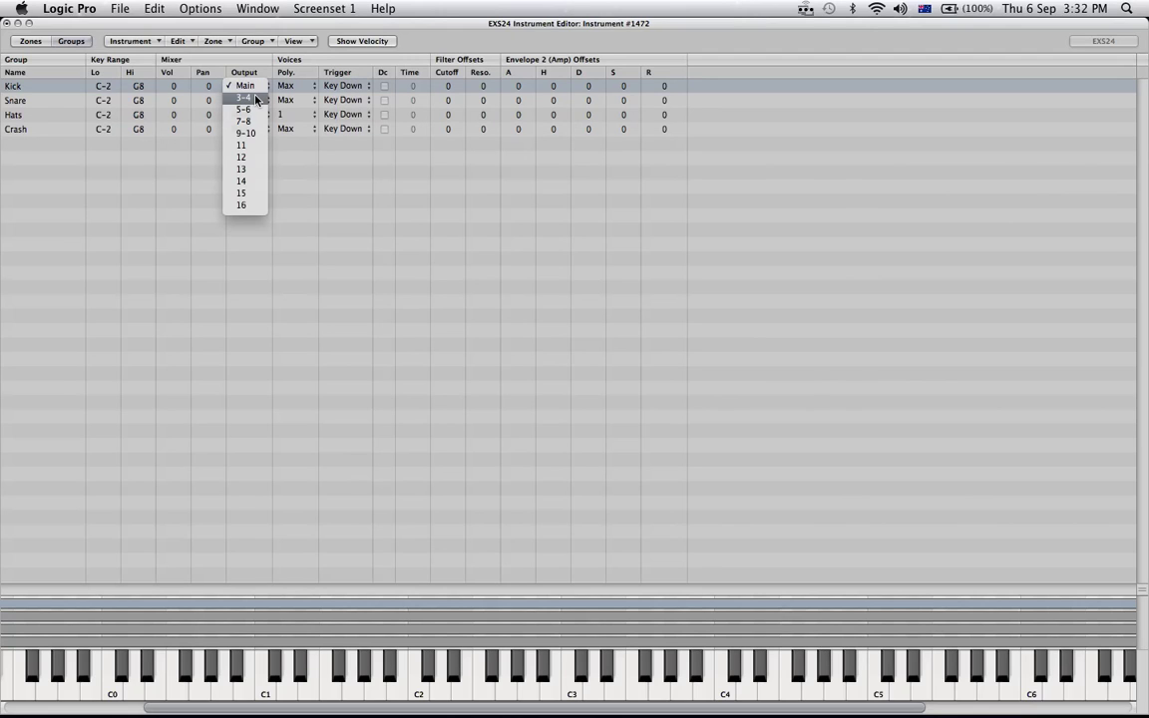
click(255, 100)
click(256, 101)
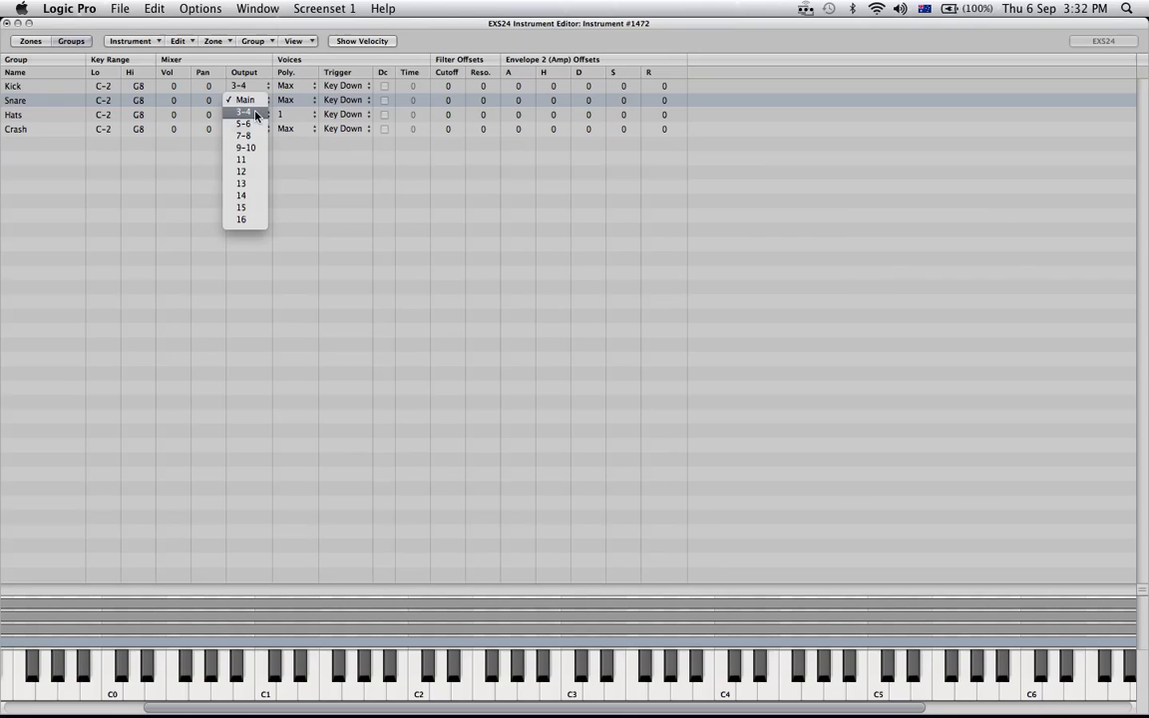
click(256, 125)
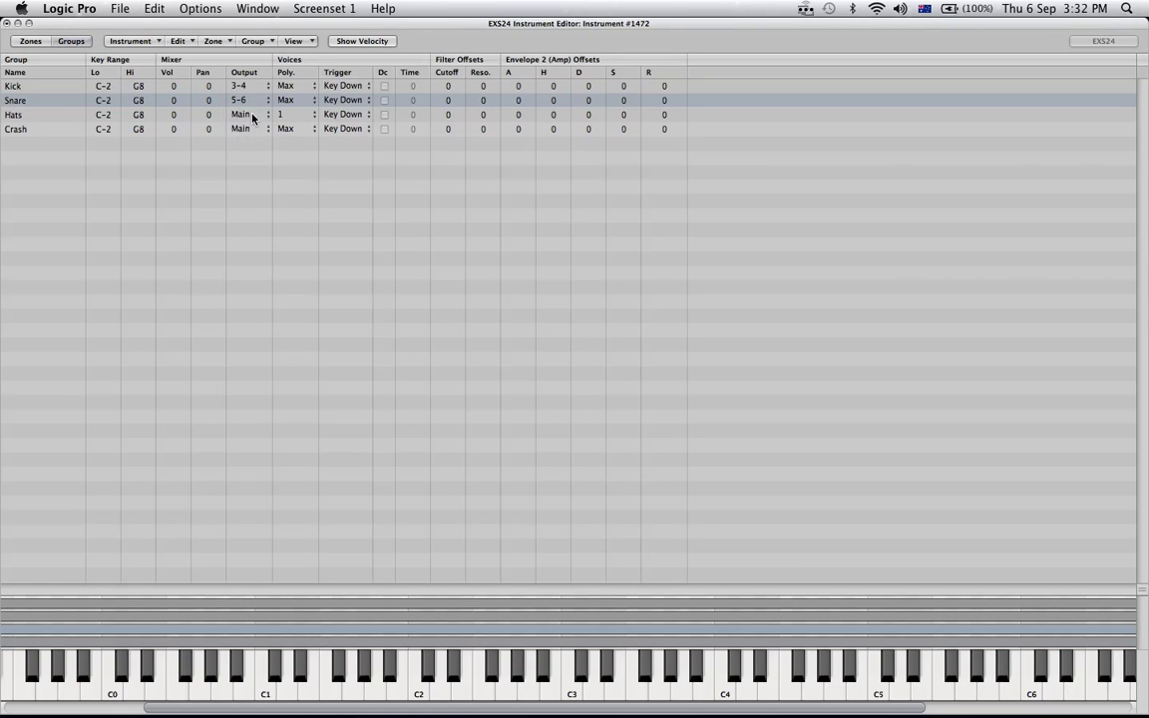
click(254, 116)
click(253, 151)
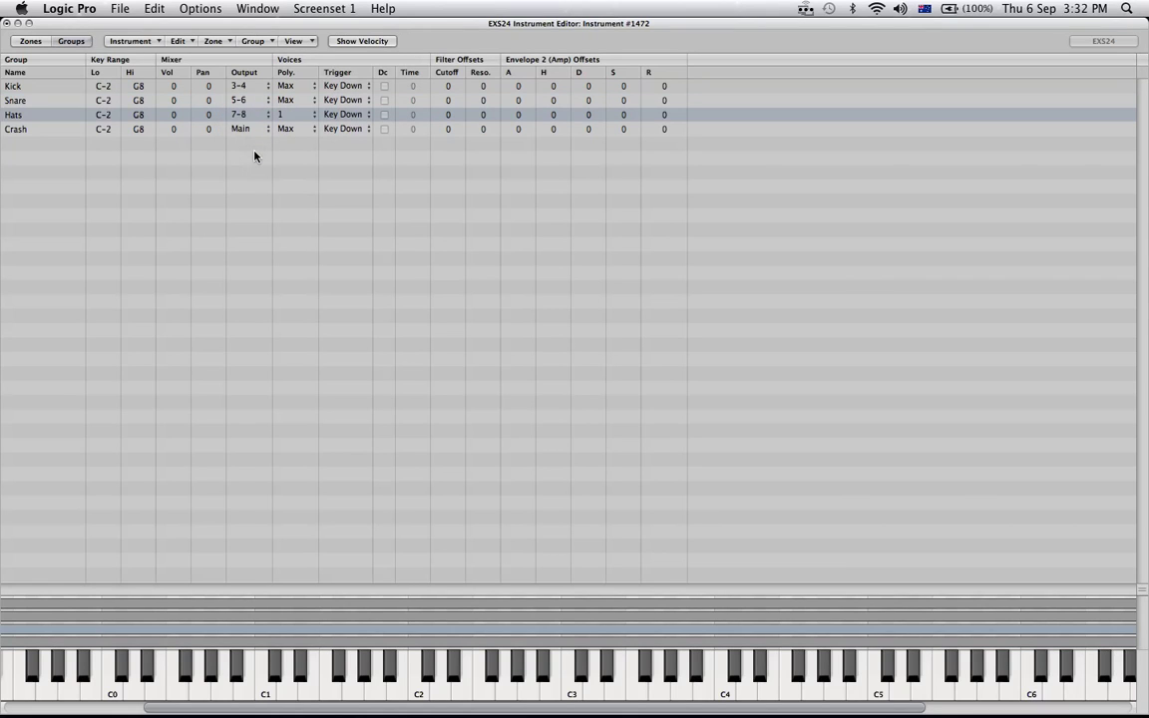
click(247, 129)
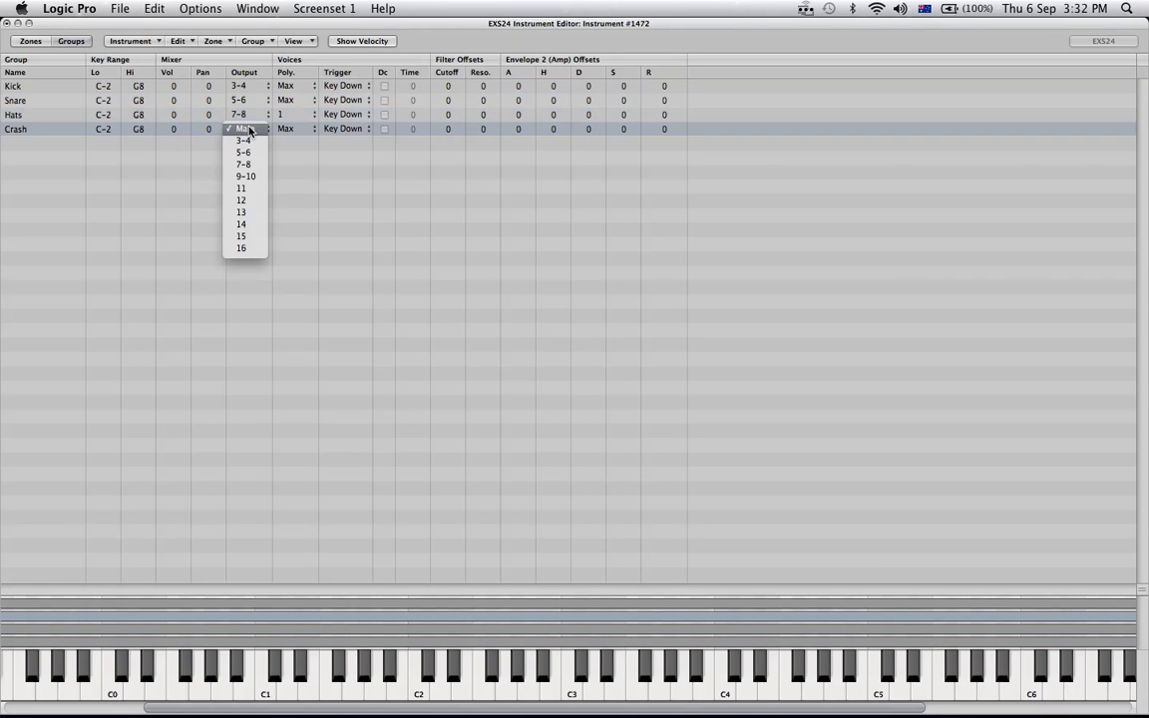
click(248, 177)
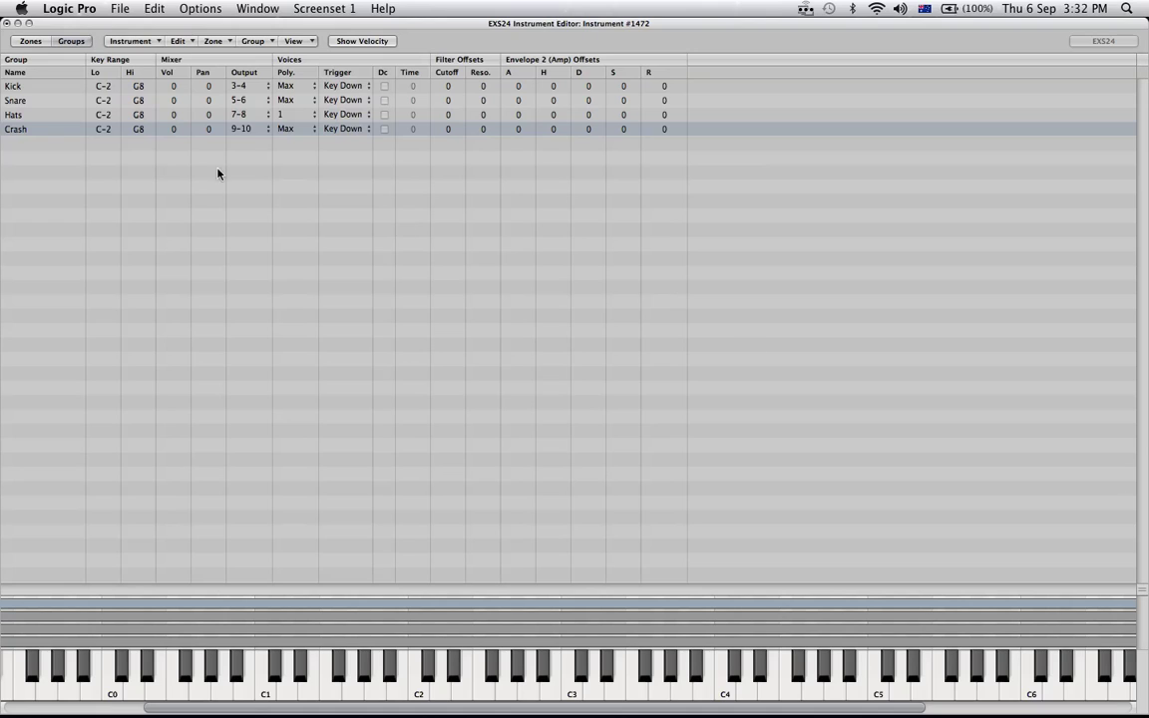
Save the edited EXS24 instrument as EXS Tutorial.exs and close the instrument editor.
click(147, 43)
click(141, 89)
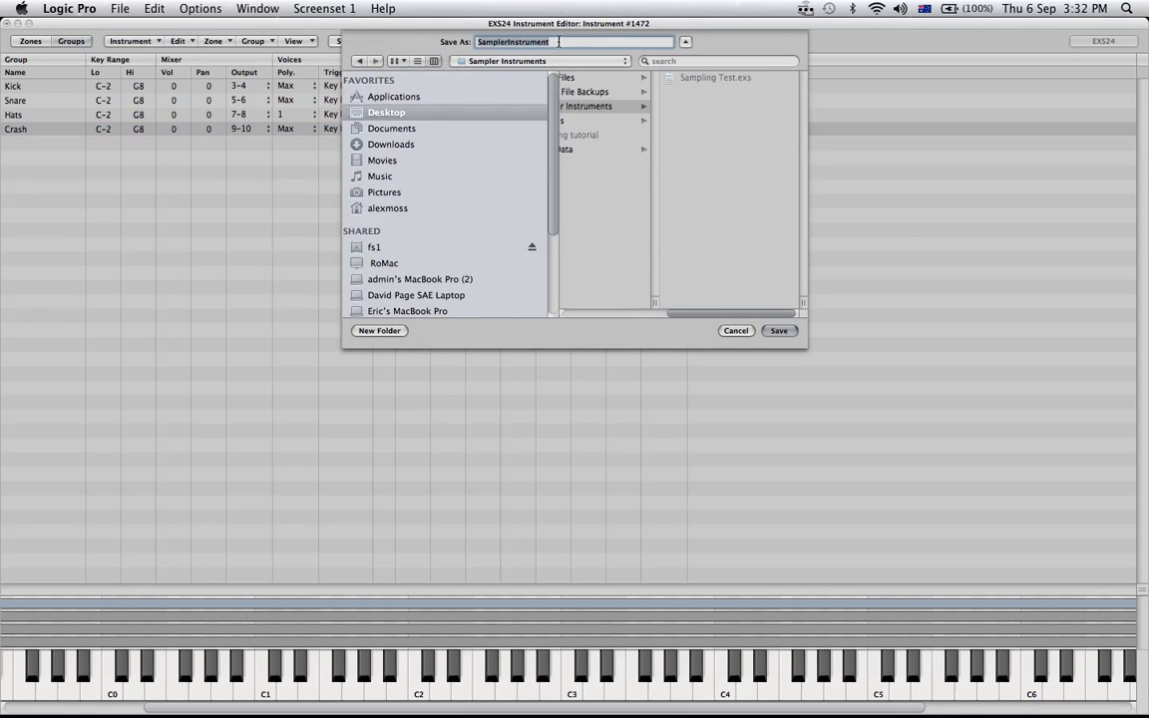
text(EXS)
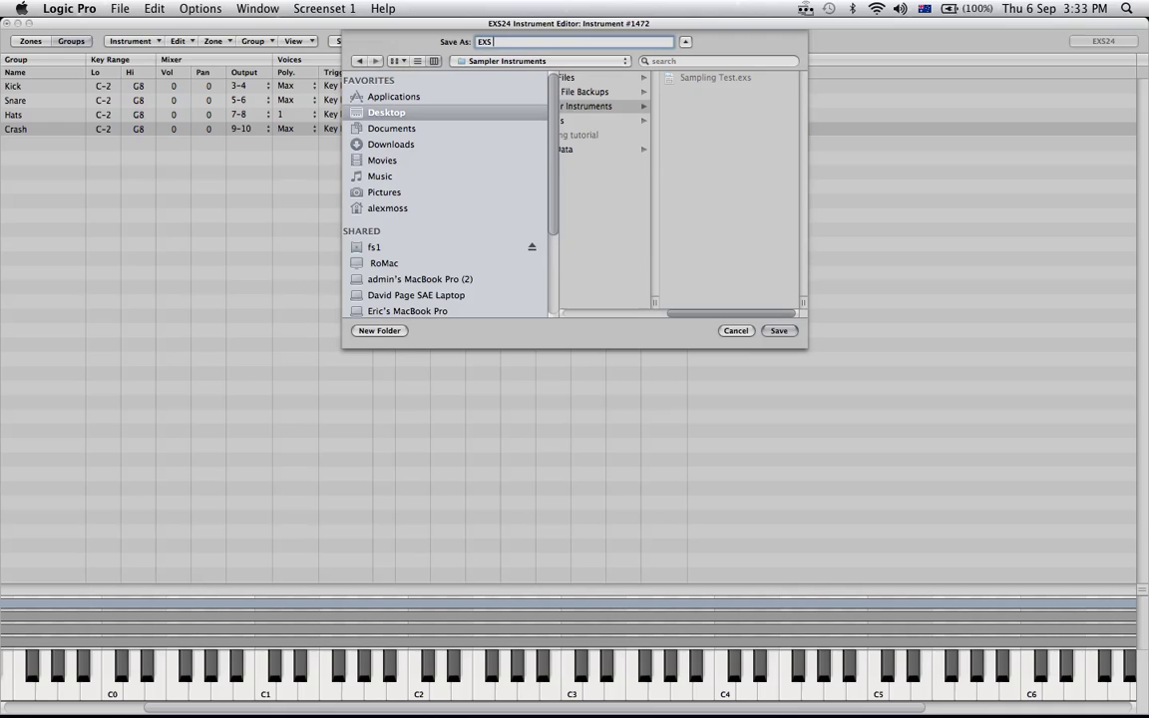
text( Tutorial)
click(777, 331)
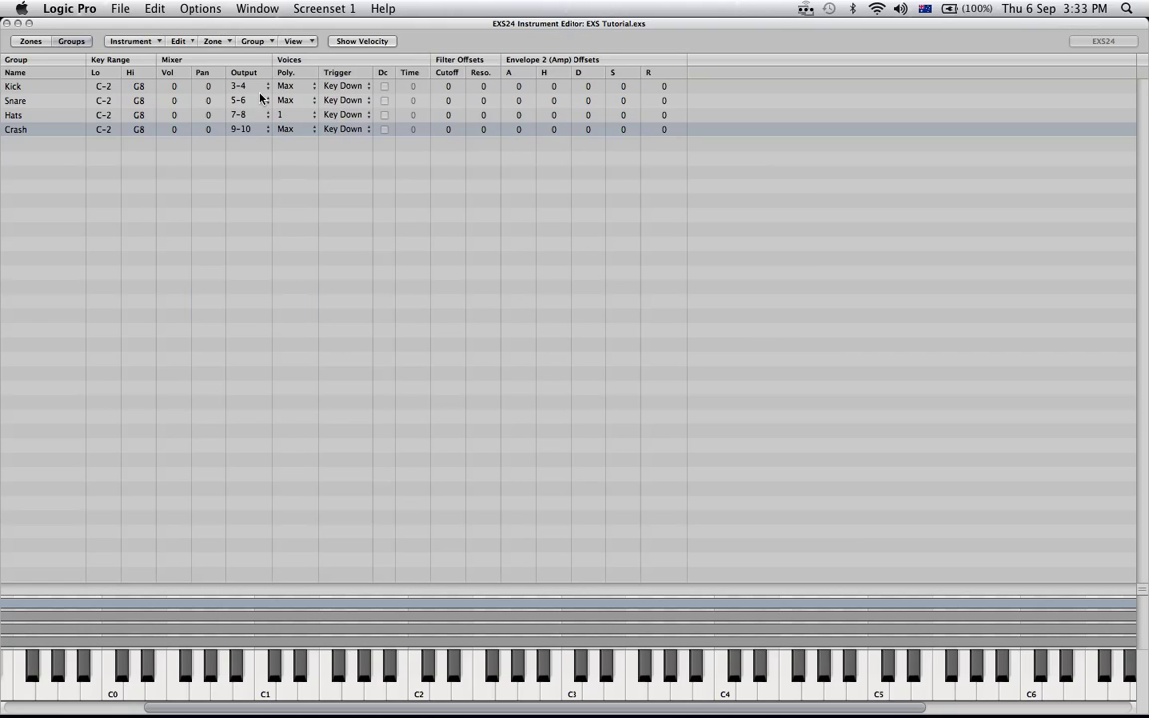
click(8, 24)
Close the sampler plug-in window, then open Save As for the project and cancel it.
click(42, 58)
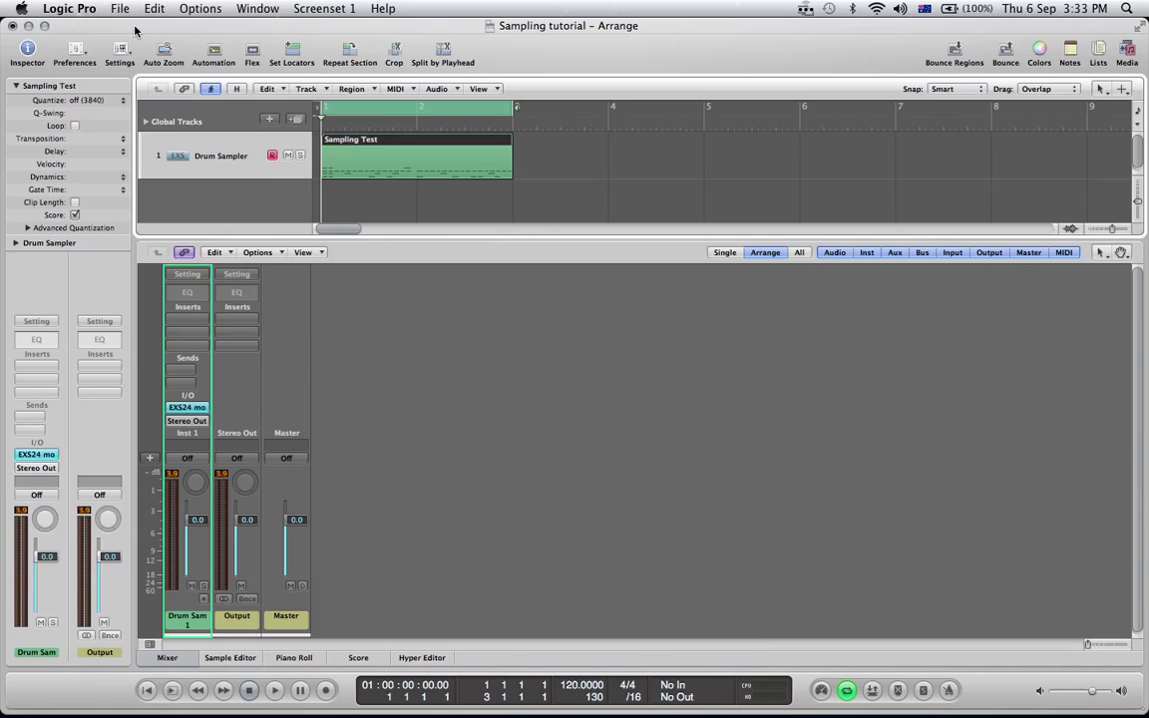
key(super+s)
click(116, 9)
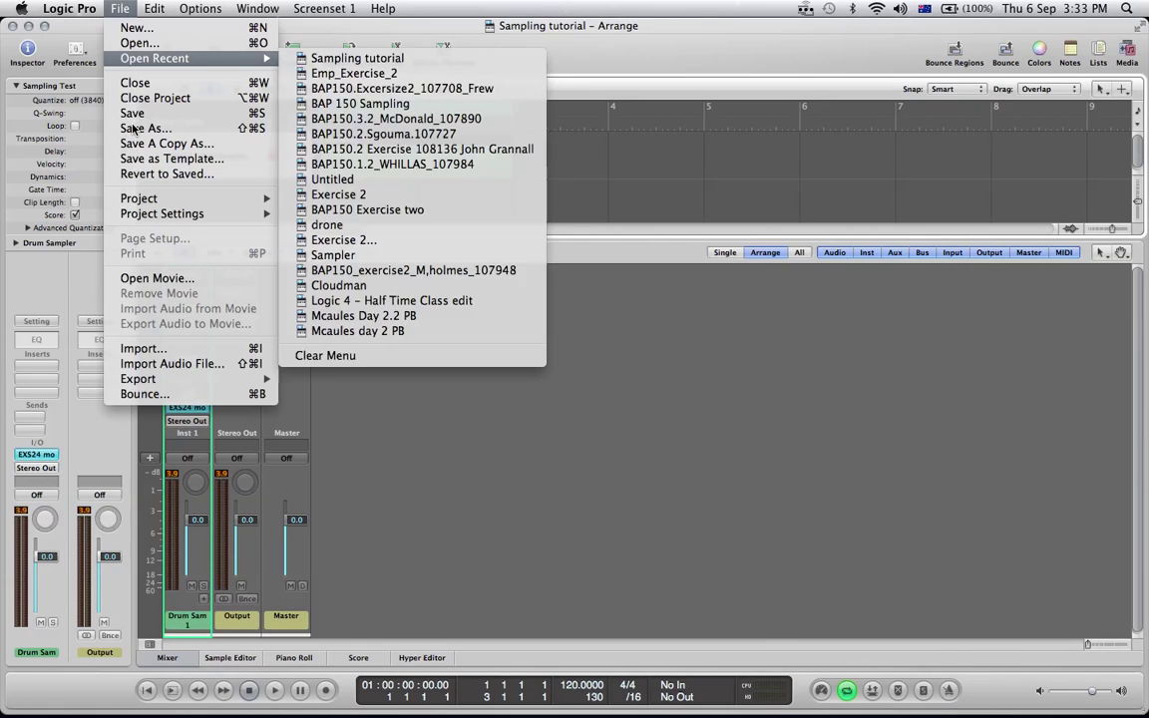
click(136, 129)
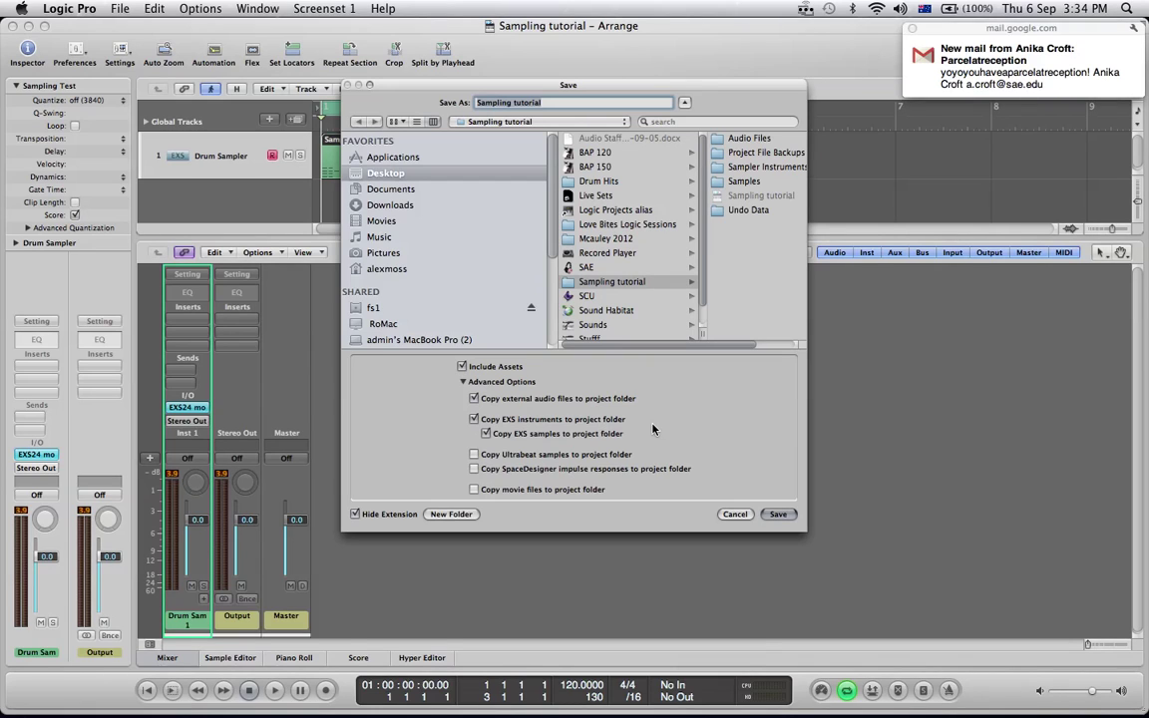
click(734, 513)
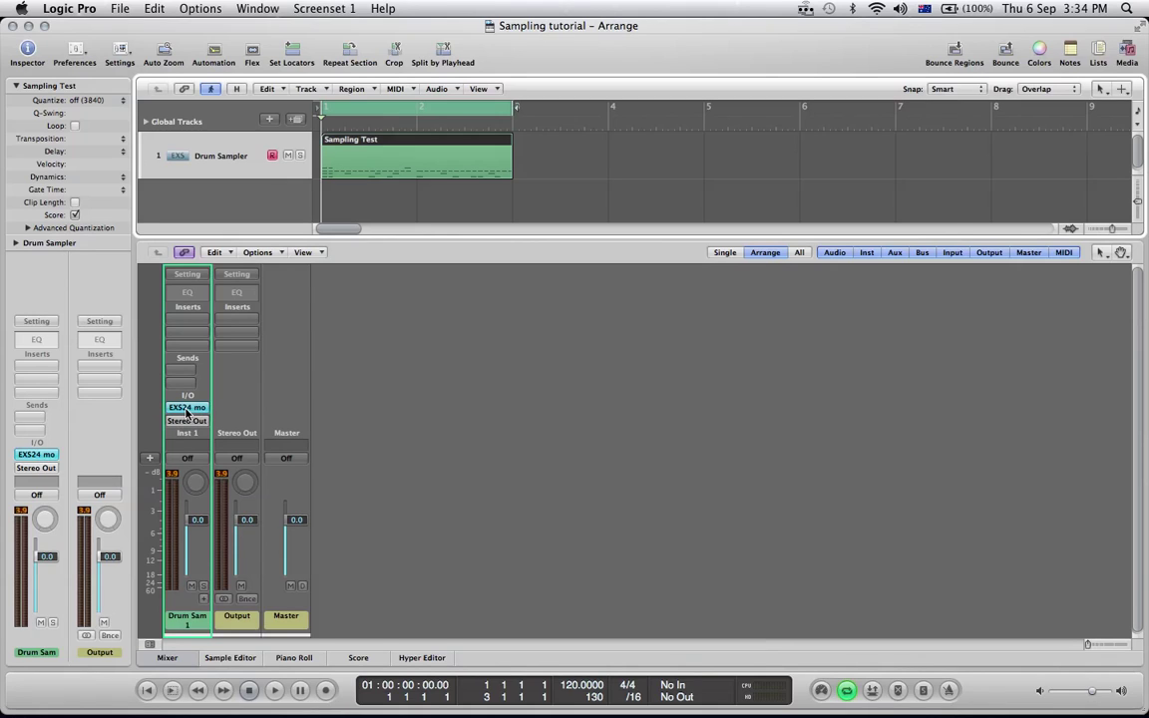
Create four aux channels from the Drum Sampler strip for EXS24 outputs 3-4, 5-6, 7-8 and 9-10.
click(205, 603)
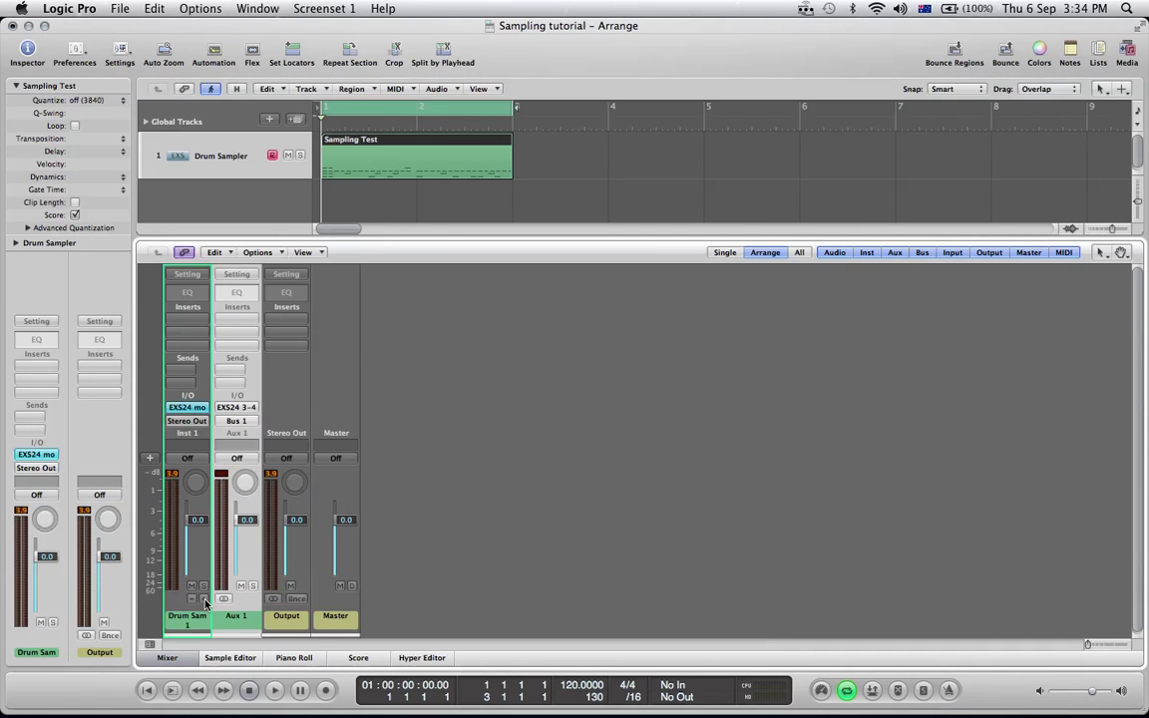
click(205, 602)
click(206, 603)
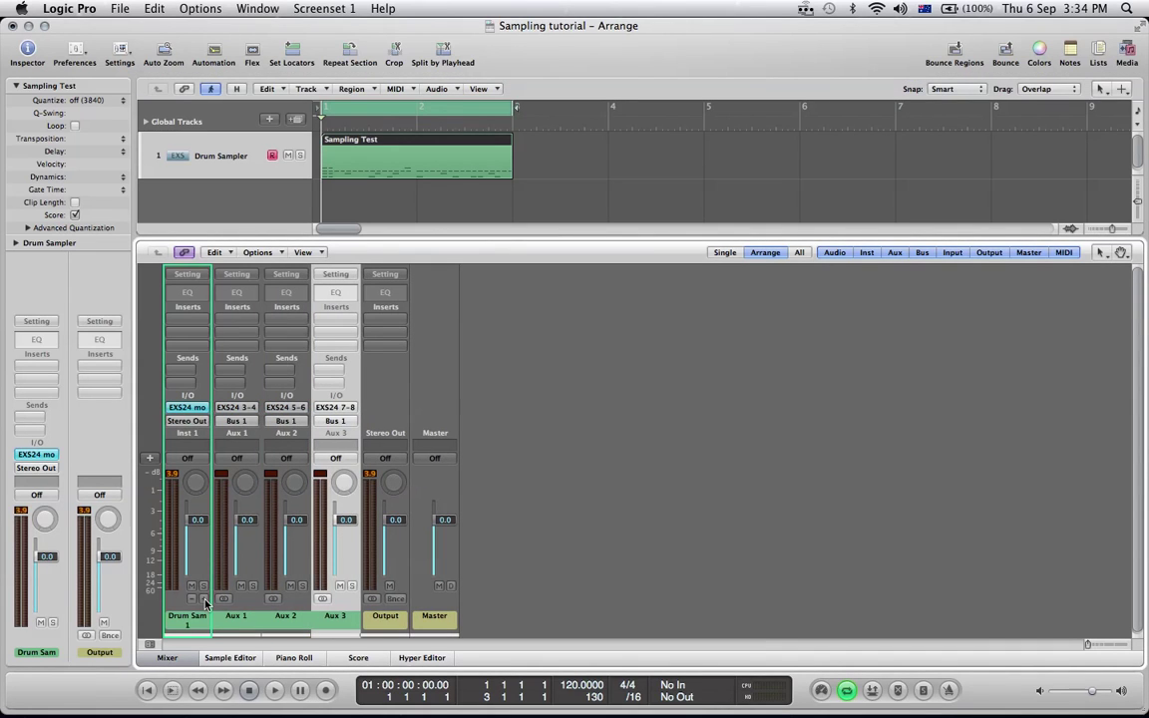
click(206, 602)
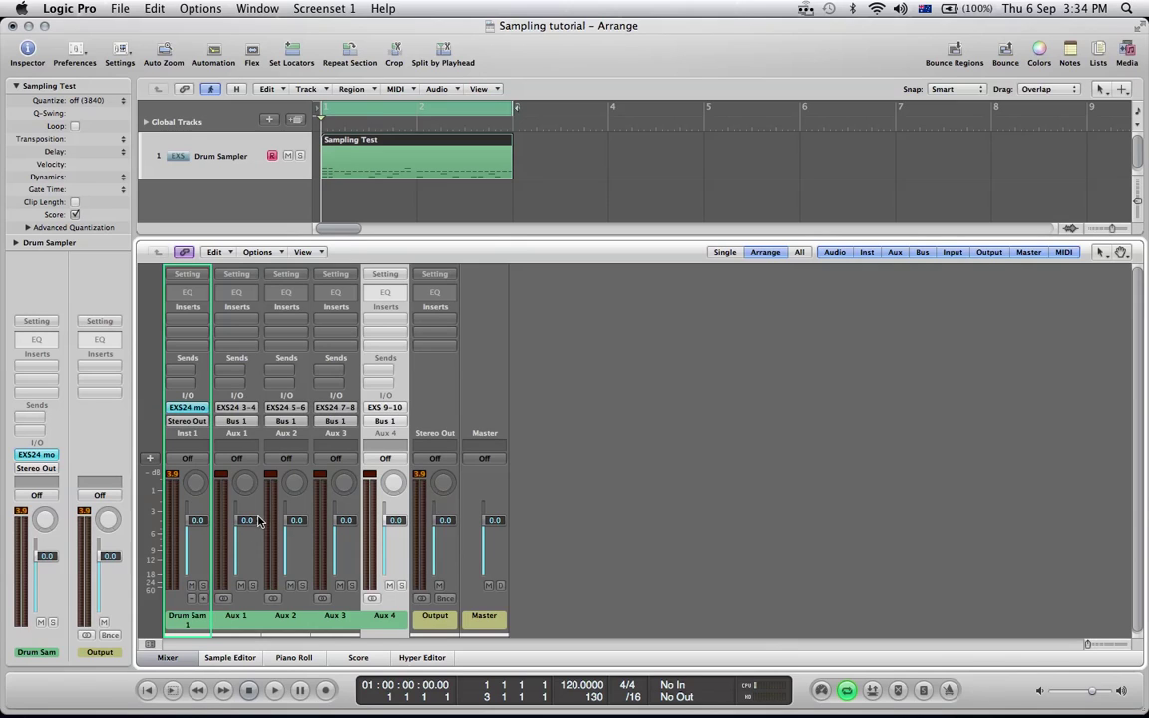
Rename mixer channels Aux 1, Aux 2, Aux 3 and Aux 4 to Kick, Snare, Hats and Crash.
click(238, 618)
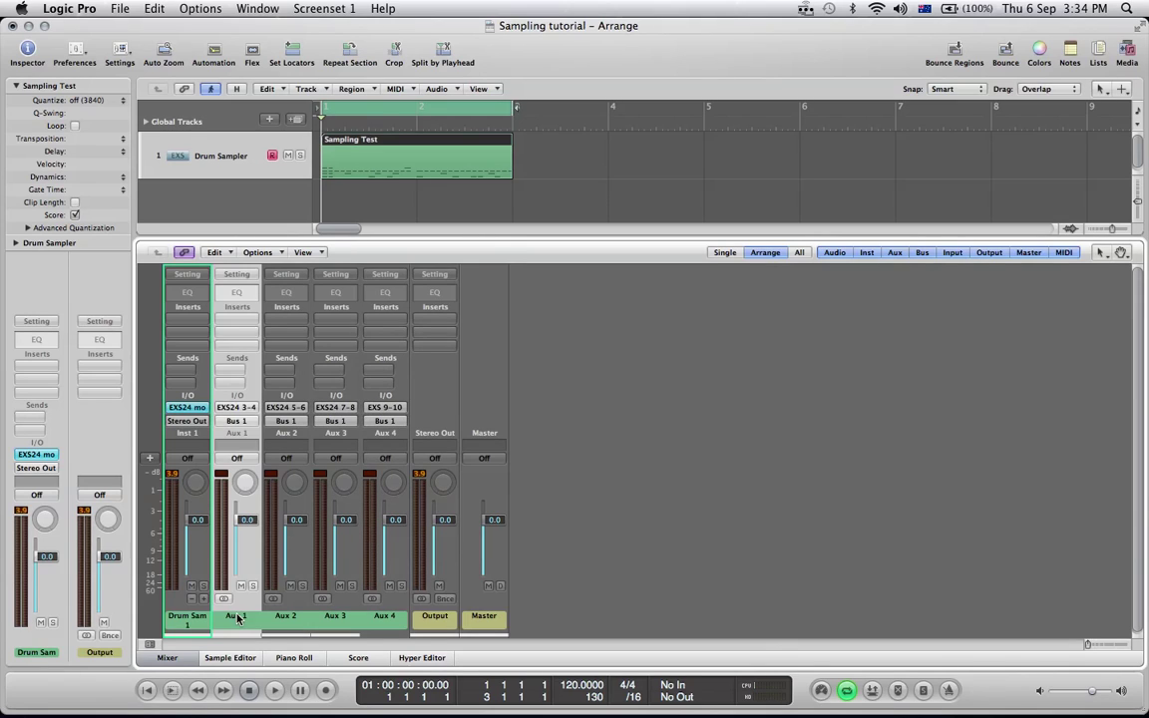
double_click(238, 617)
text(Kick)
double_click(284, 617)
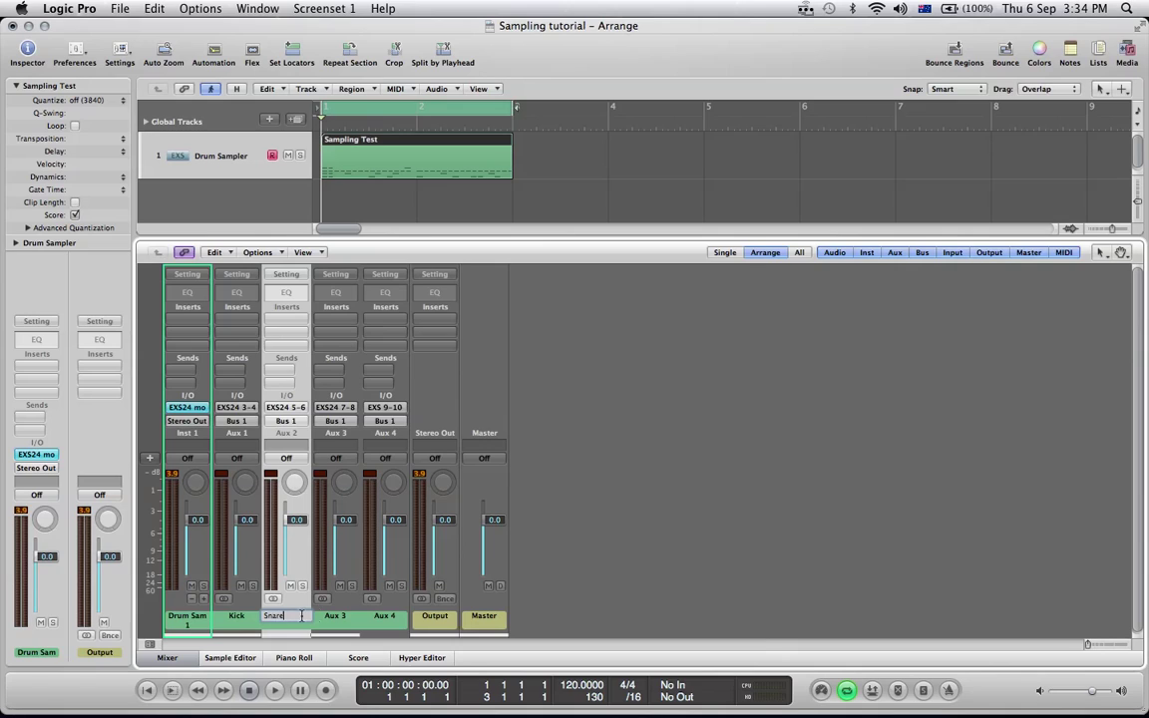
double_click(333, 617)
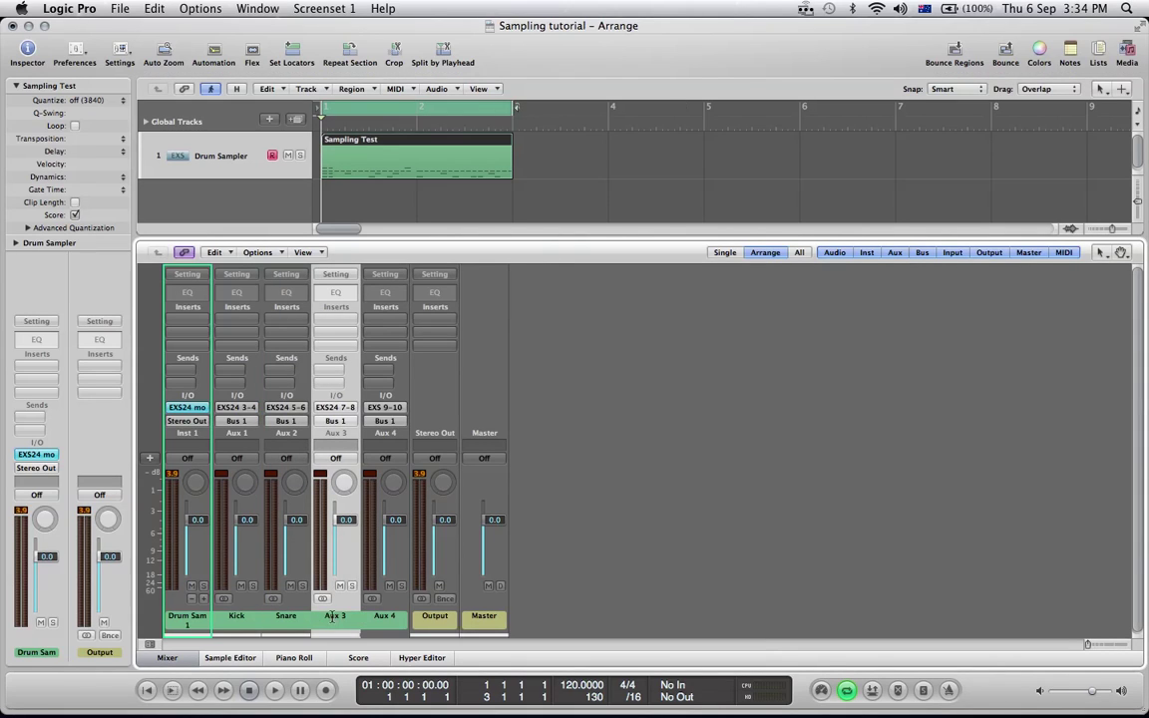
text(Hats)
double_click(381, 617)
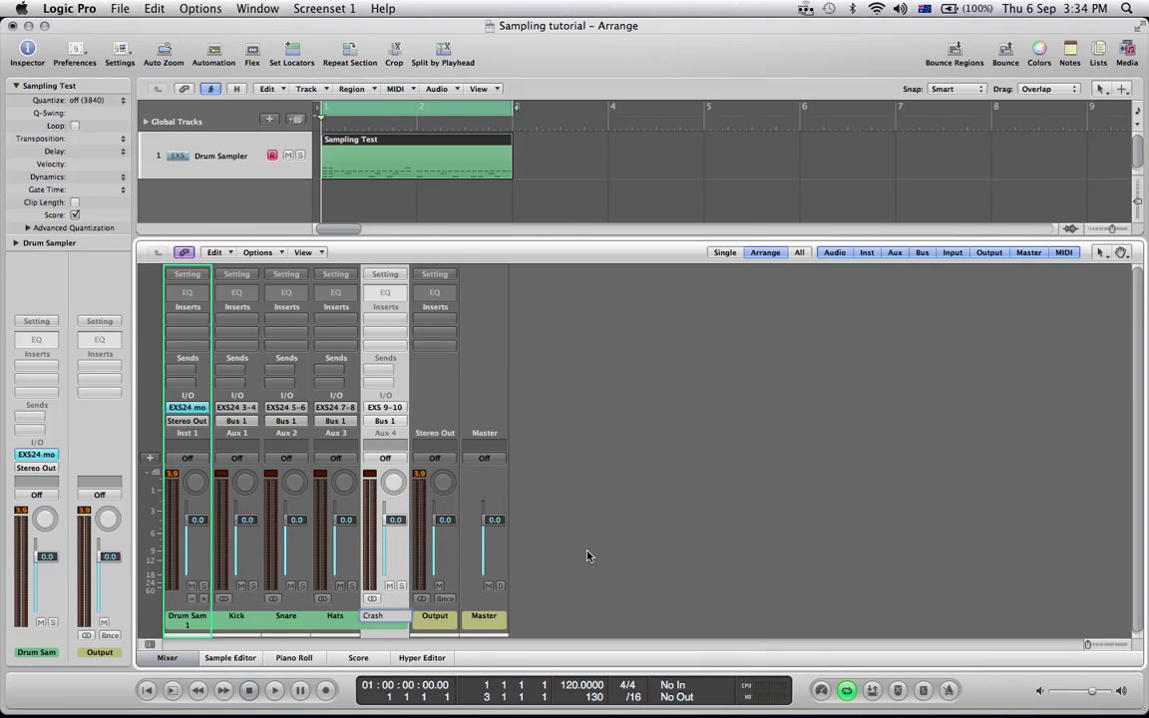
Confirm the Crash channel name and start playback of the drum pattern.
text(Crash)
key(Return)
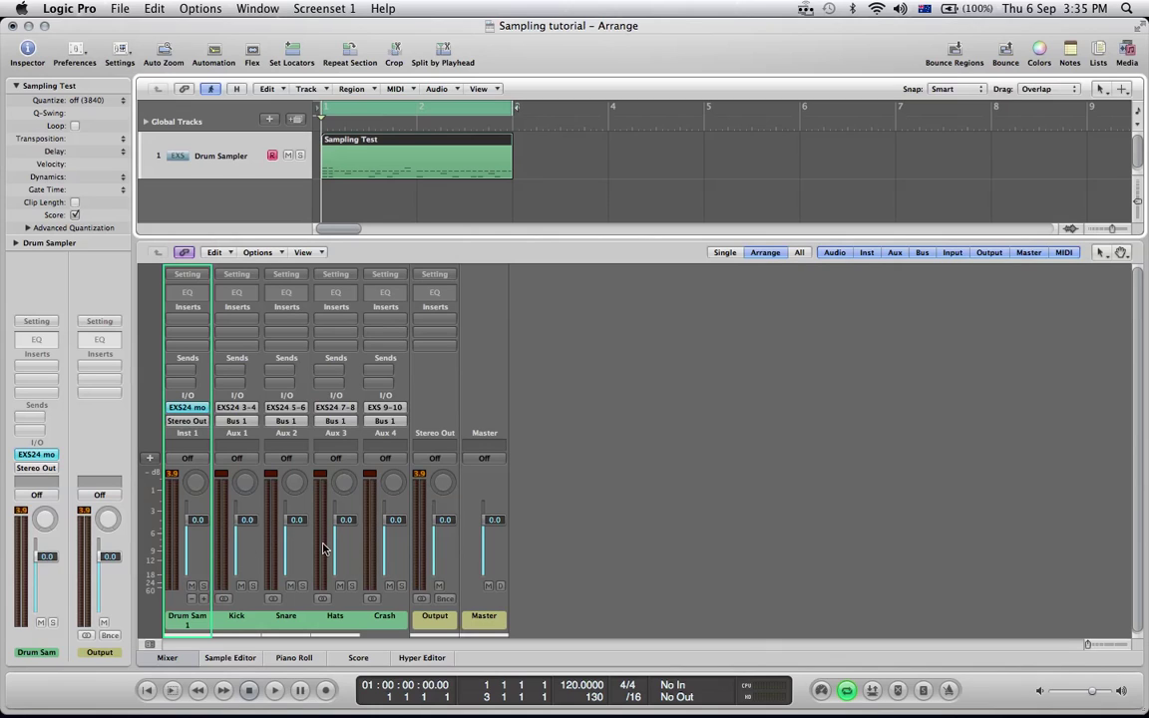
key(space)
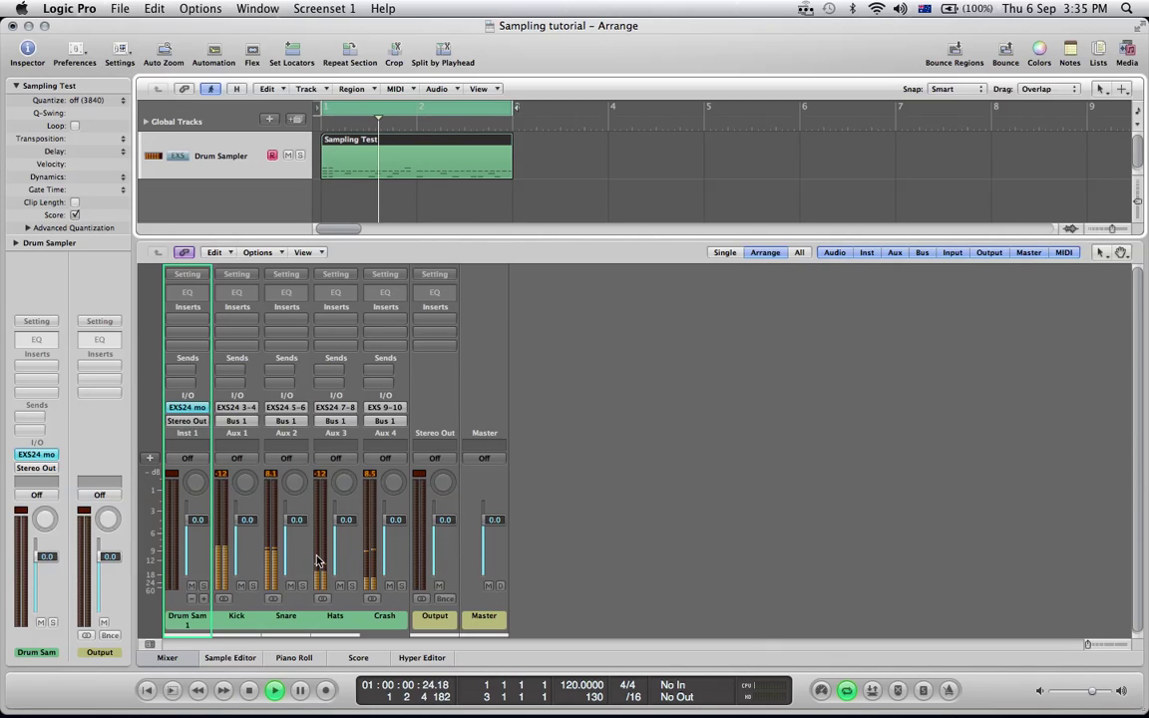
key(XF86AudioRaiseVolume)
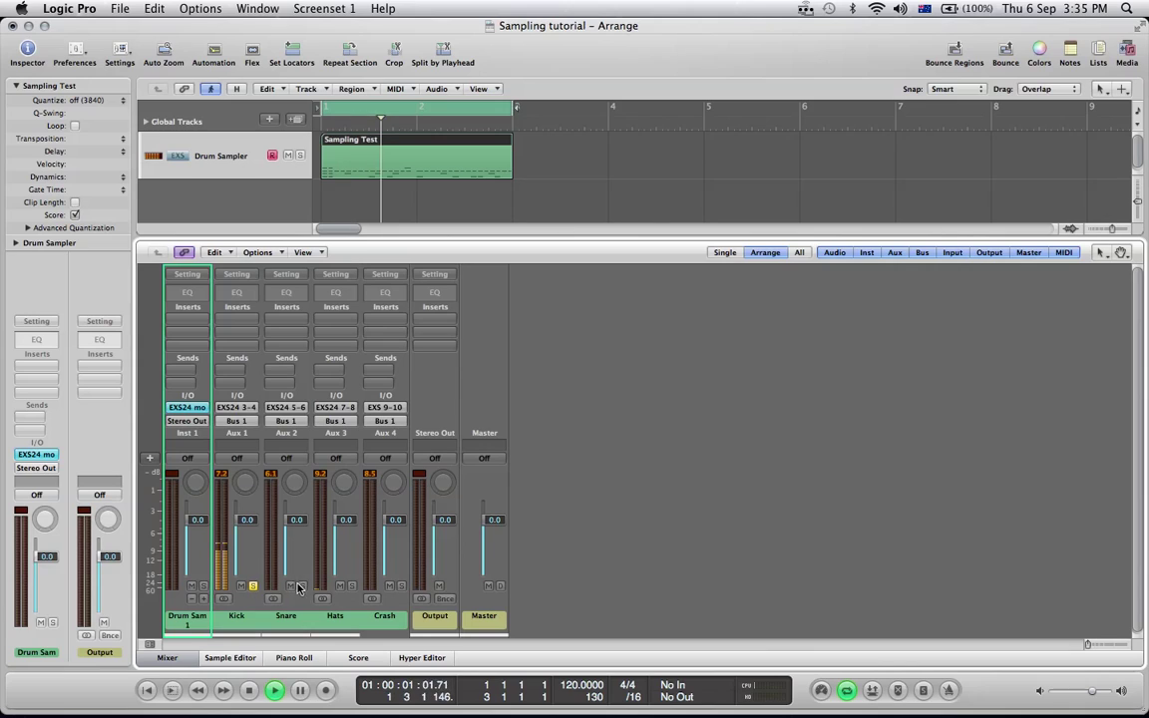
Solo Snare, then Hats, then Crash so only the crash cymbal is heard.
click(302, 587)
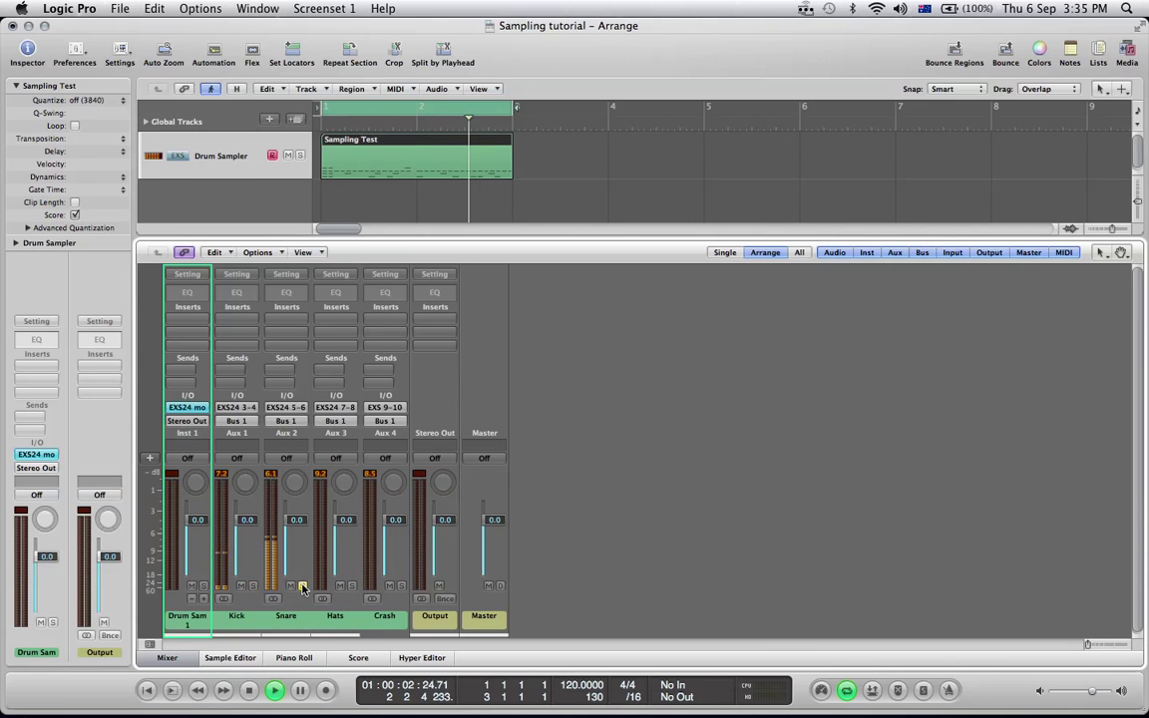
click(351, 587)
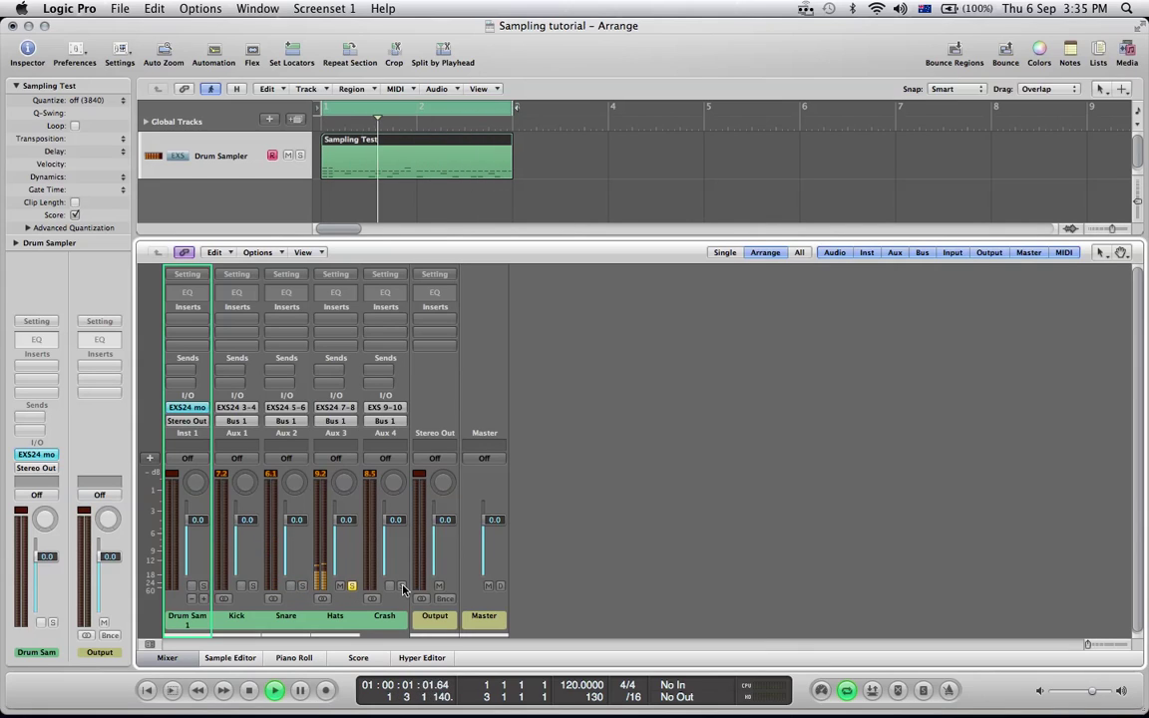
click(401, 586)
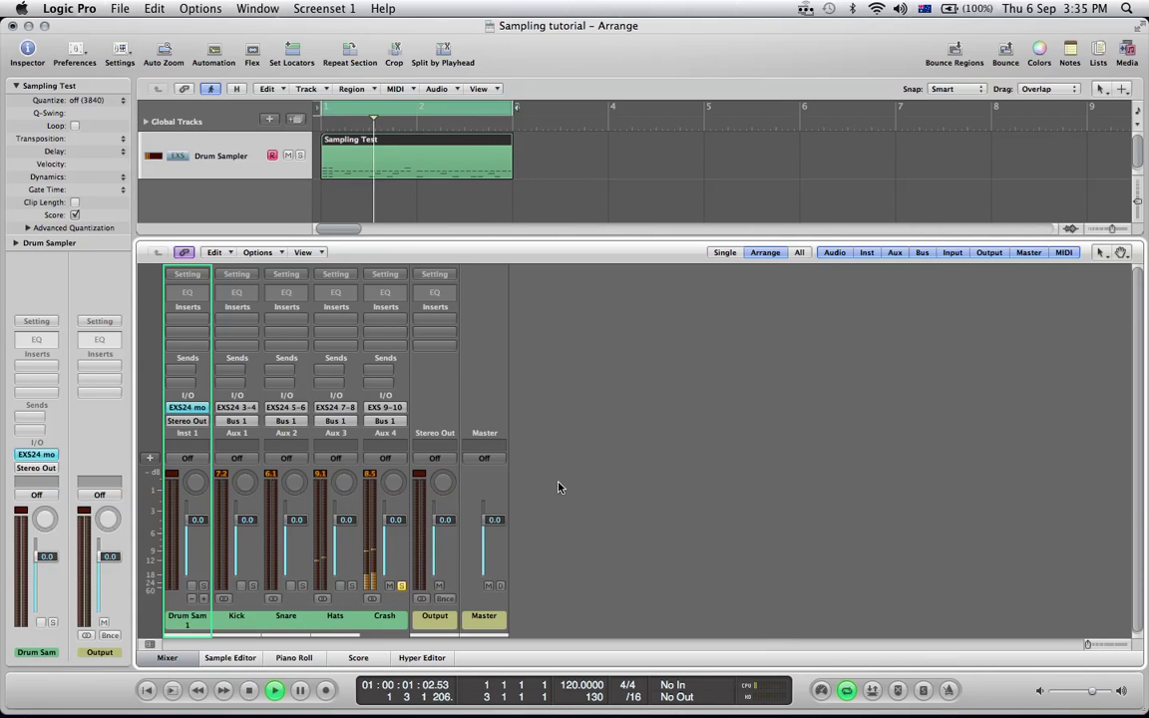
Insert a Channel EQ on Kick and a Distortion > Overdrive on Snare, then close both plug-in windows.
double_click(235, 294)
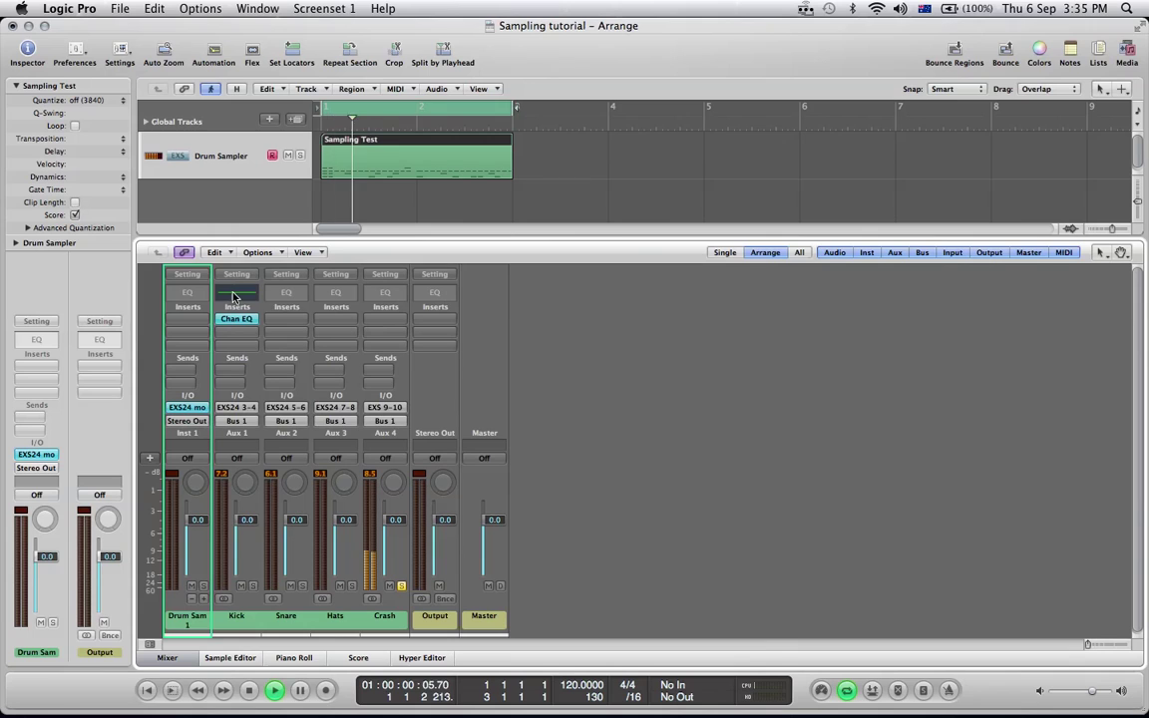
click(286, 324)
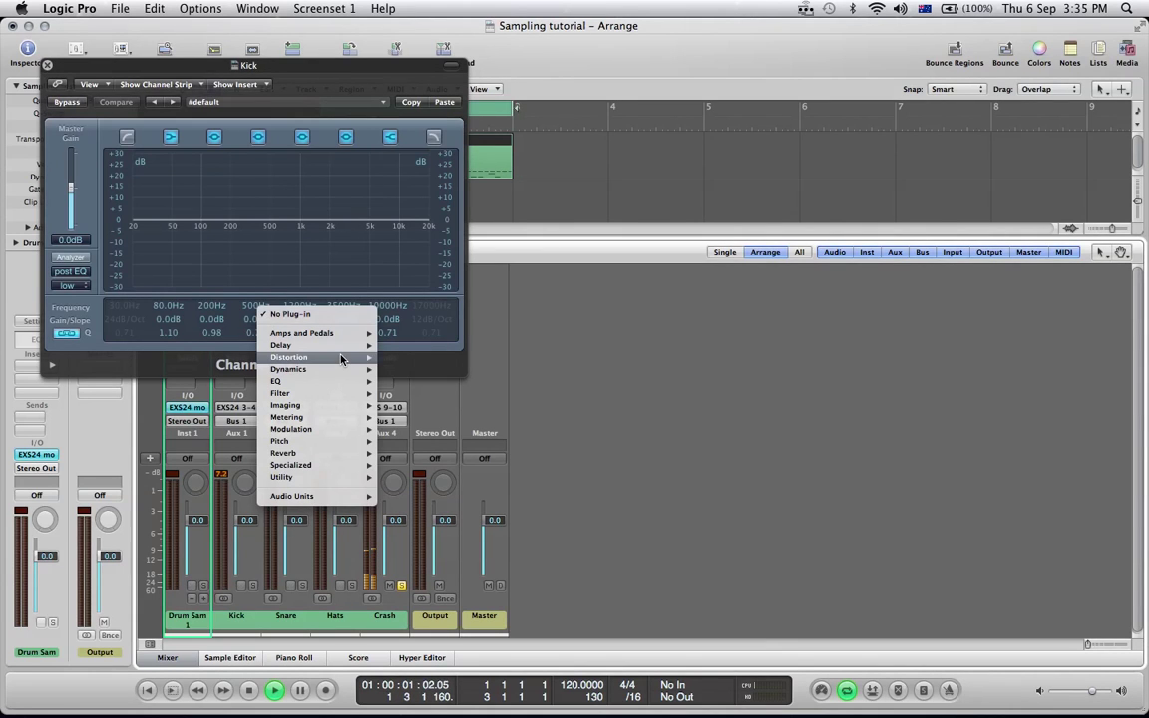
mouse_move(352, 359)
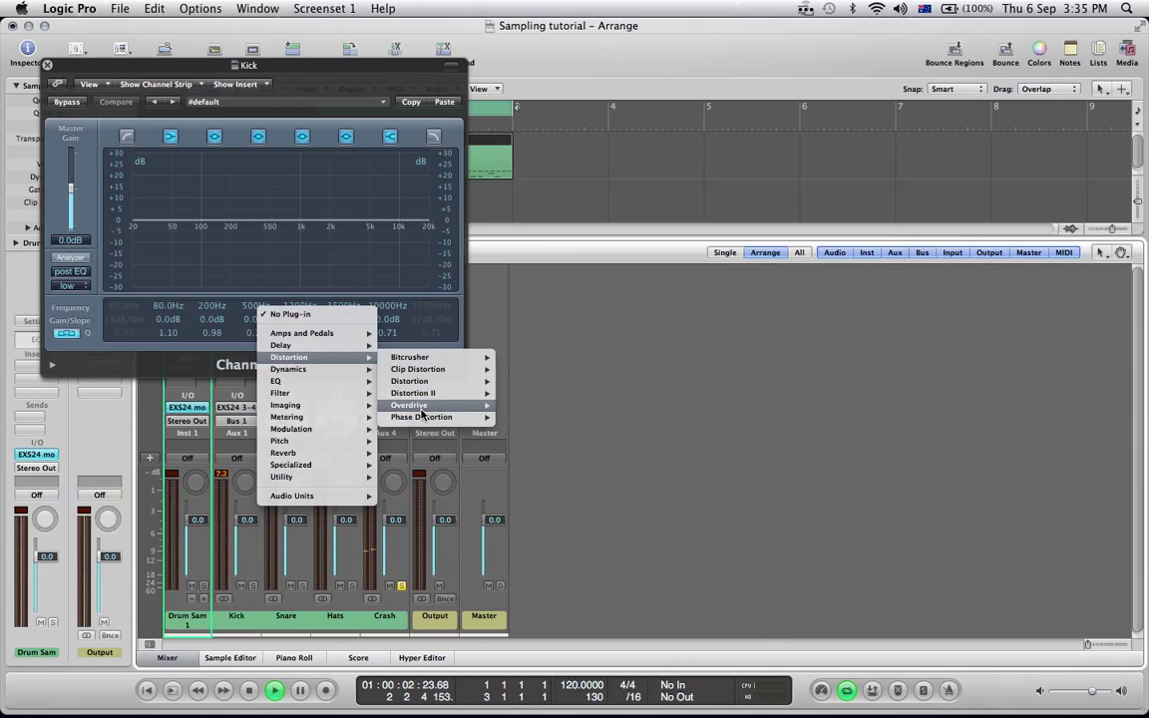
mouse_move(421, 409)
click(238, 241)
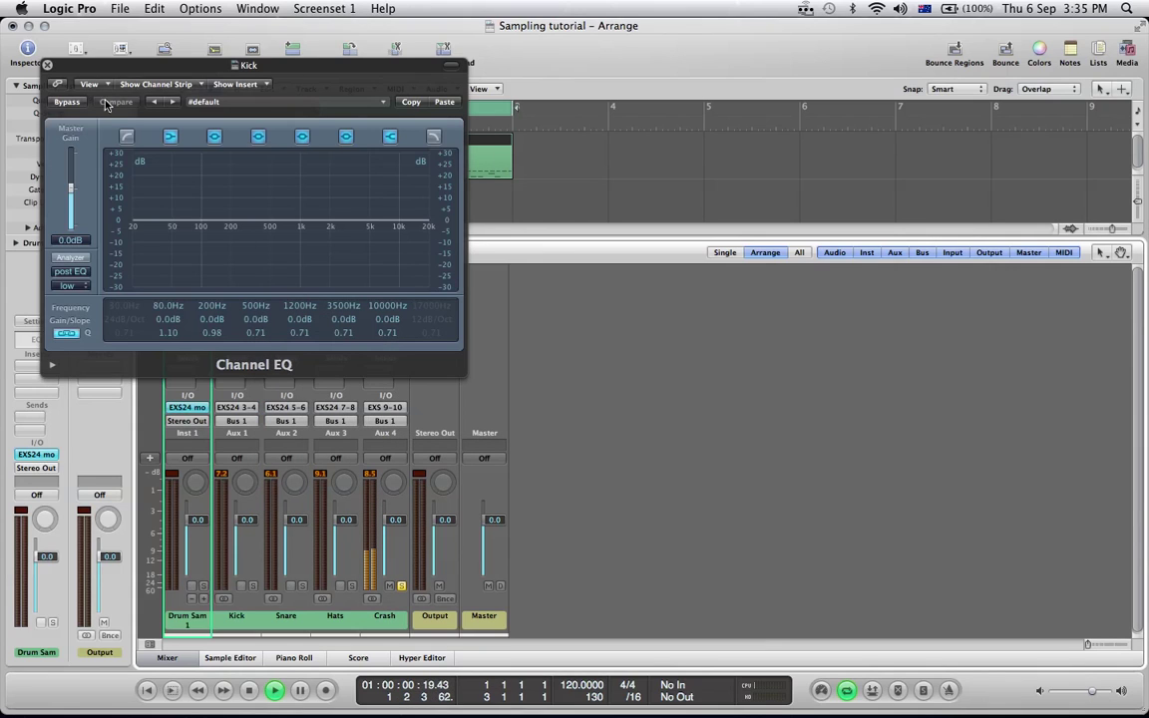
click(47, 66)
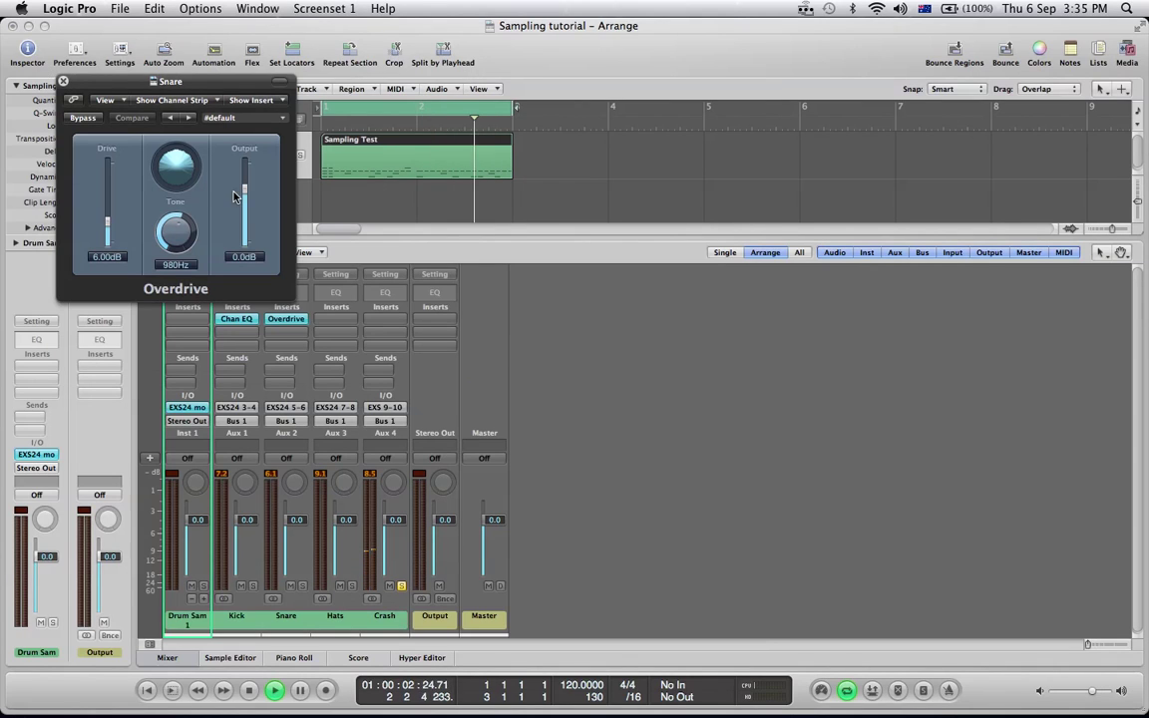
click(61, 82)
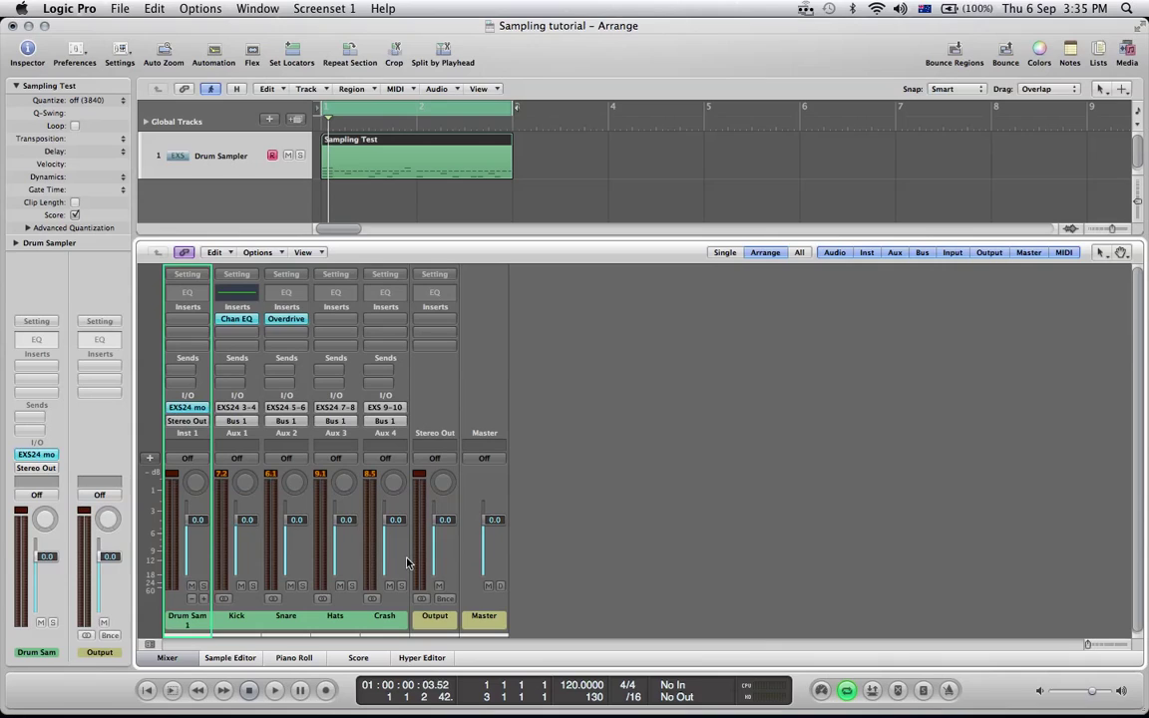
Add one stereo auxiliary channel strip, Aux 5, after the Crash channel in the mixer.
click(380, 620)
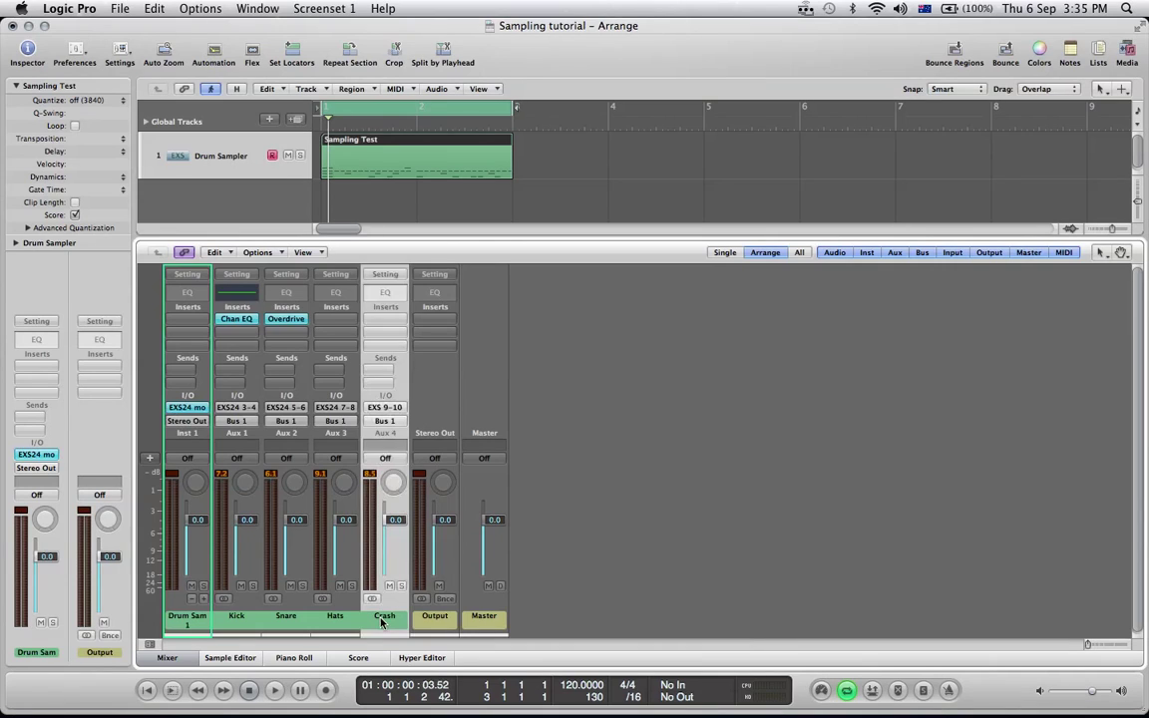
click(149, 460)
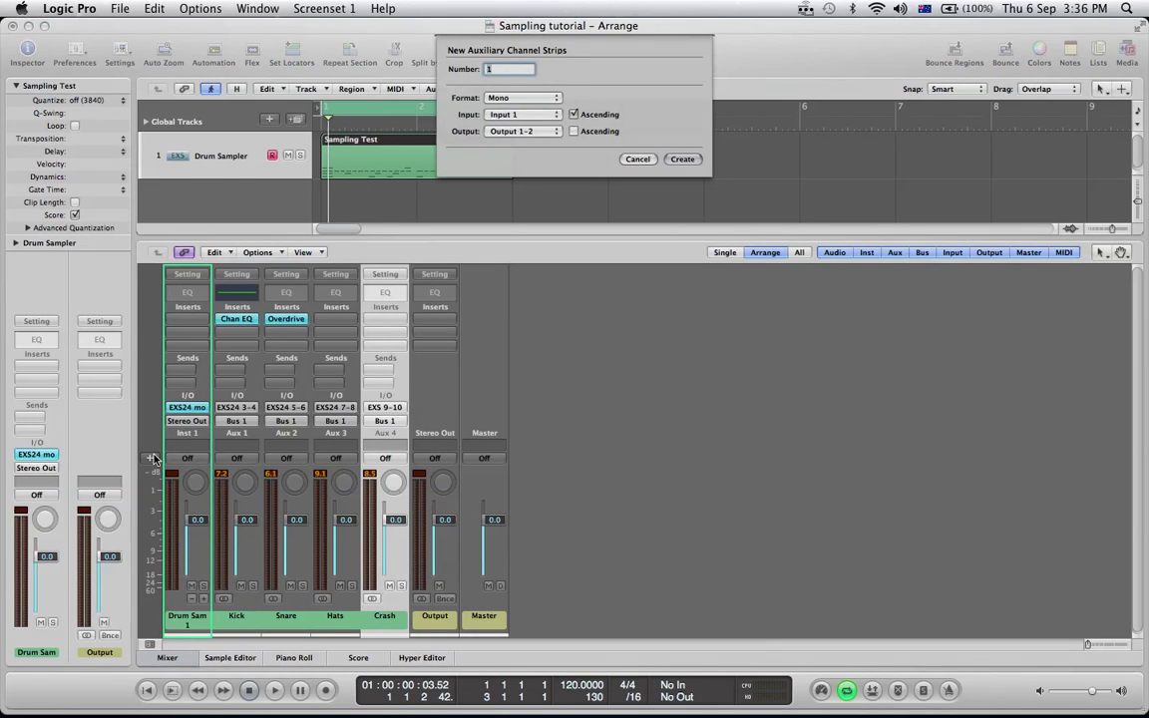
click(528, 97)
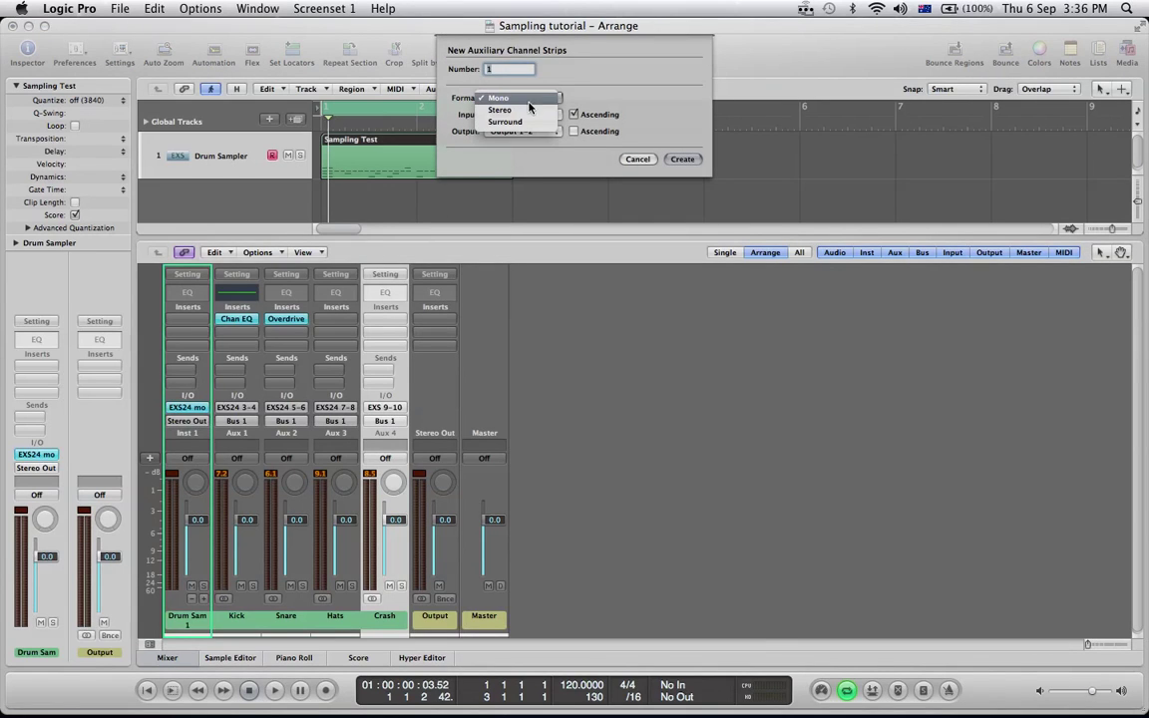
click(528, 111)
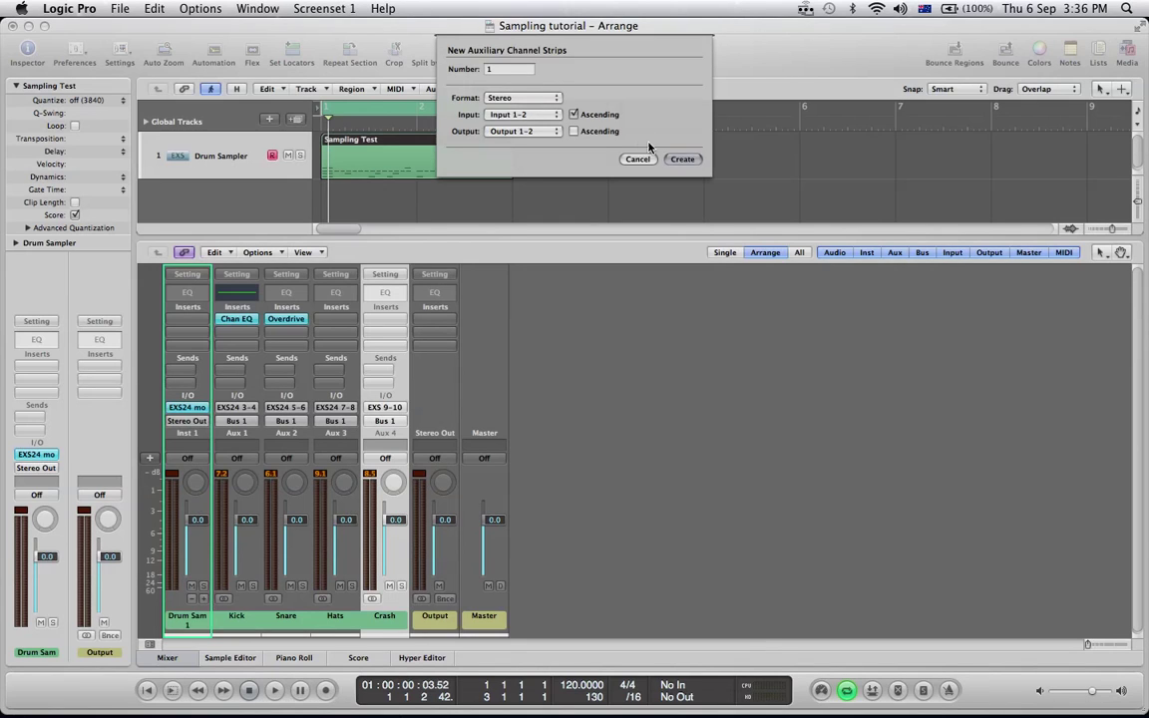
click(681, 159)
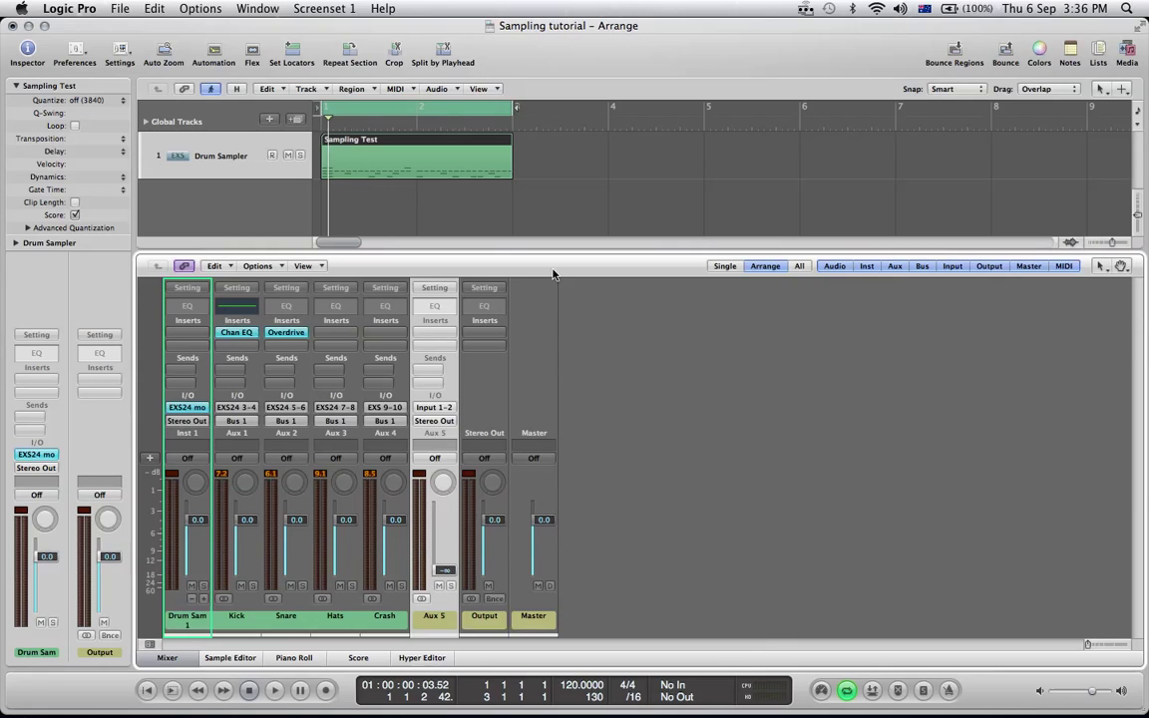
Set the new aux channel's input to Bus 1.
click(436, 409)
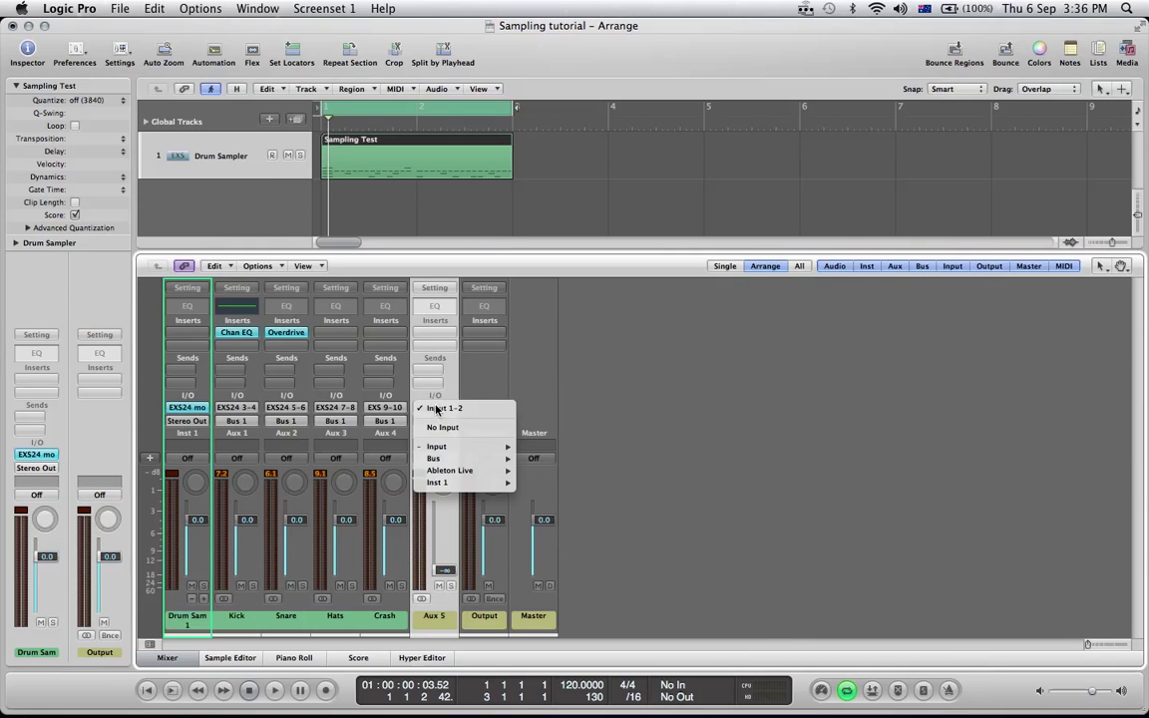
mouse_move(450, 460)
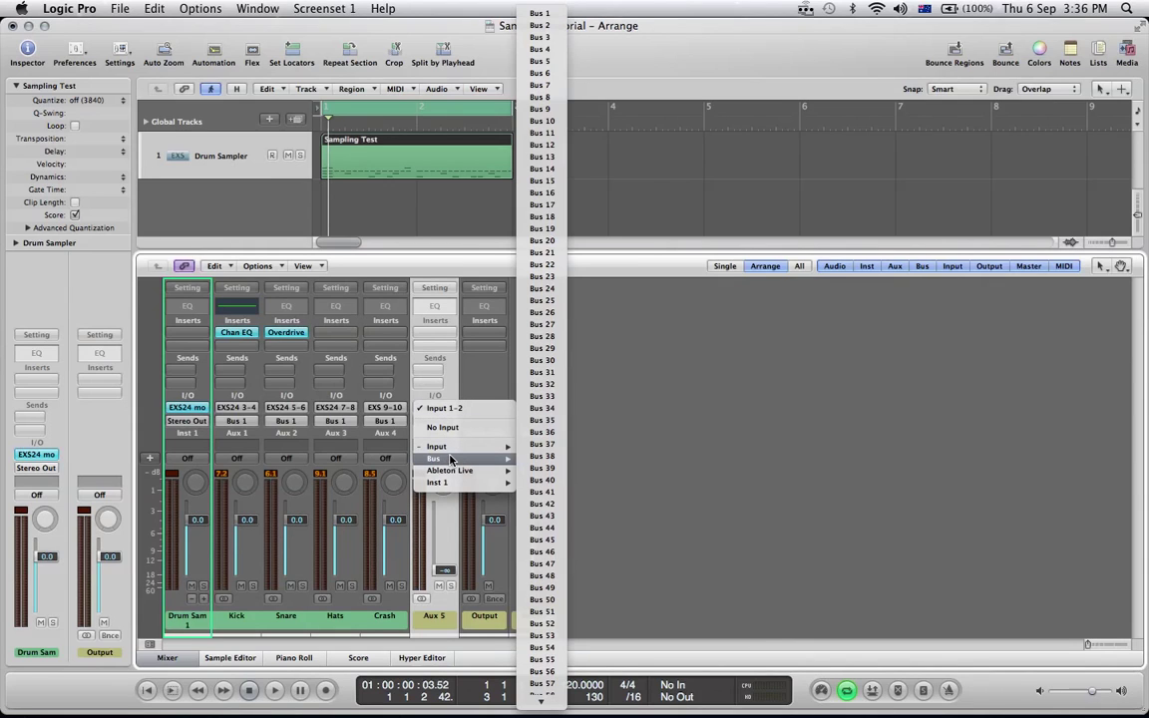
click(539, 14)
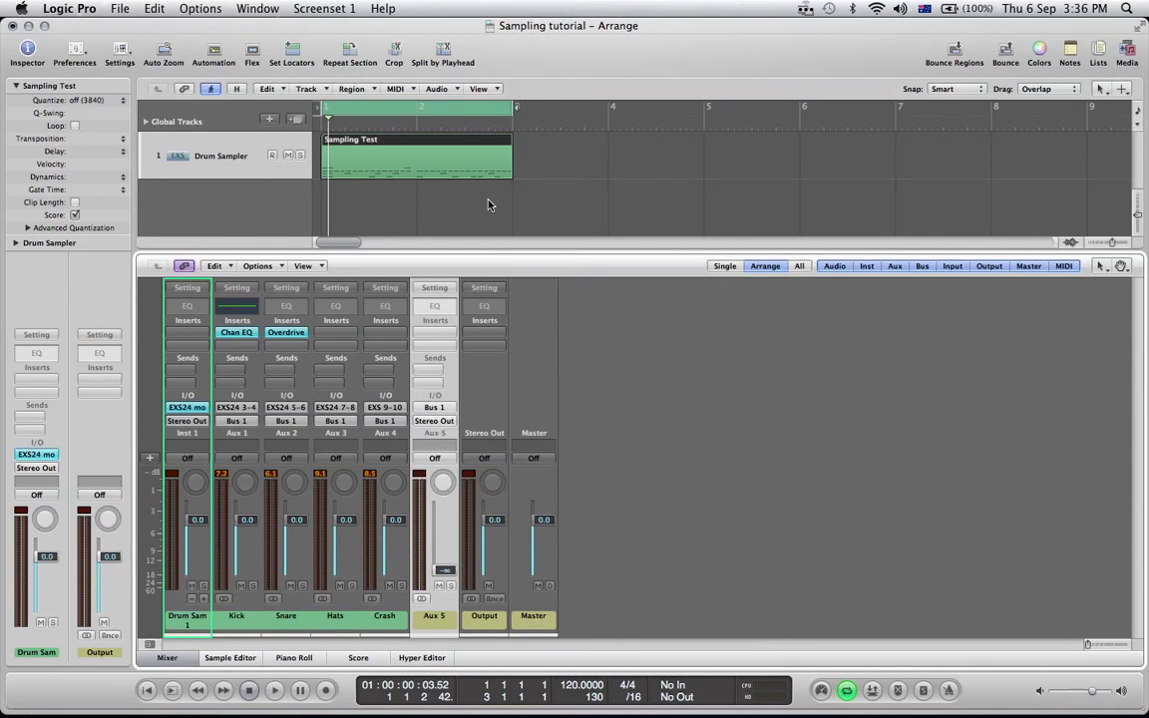
Rename the new aux channel to 'Drum Grp'.
double_click(435, 616)
key(Return)
key(r)
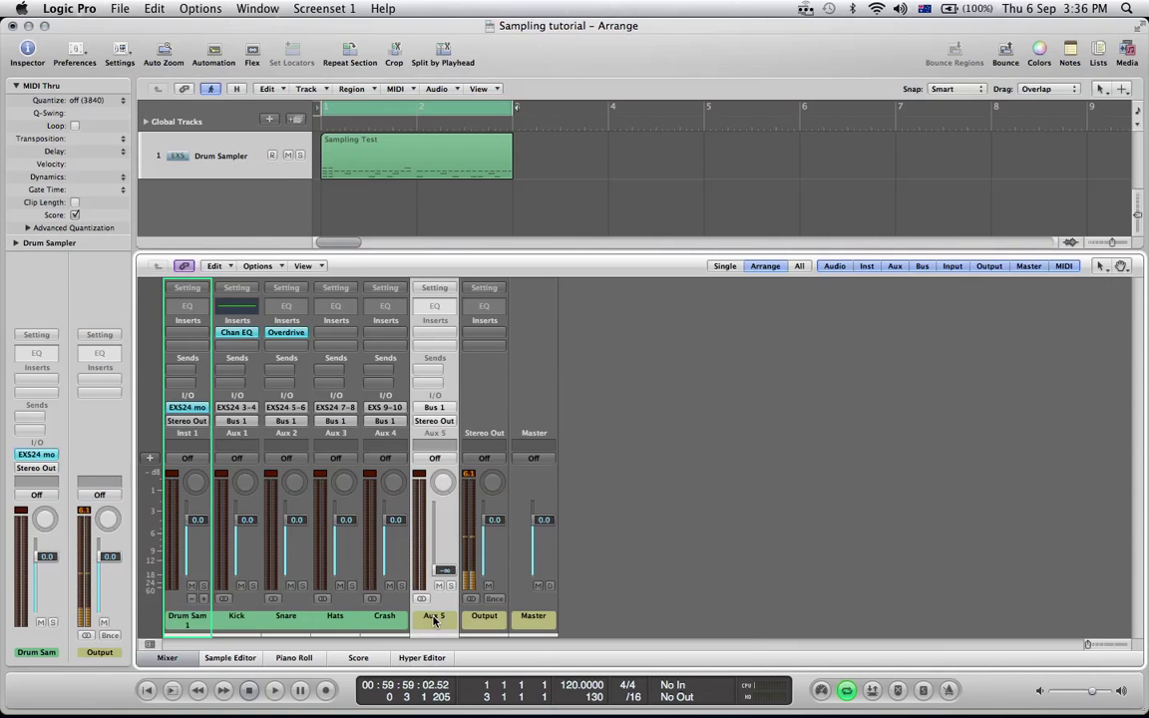
double_click(435, 617)
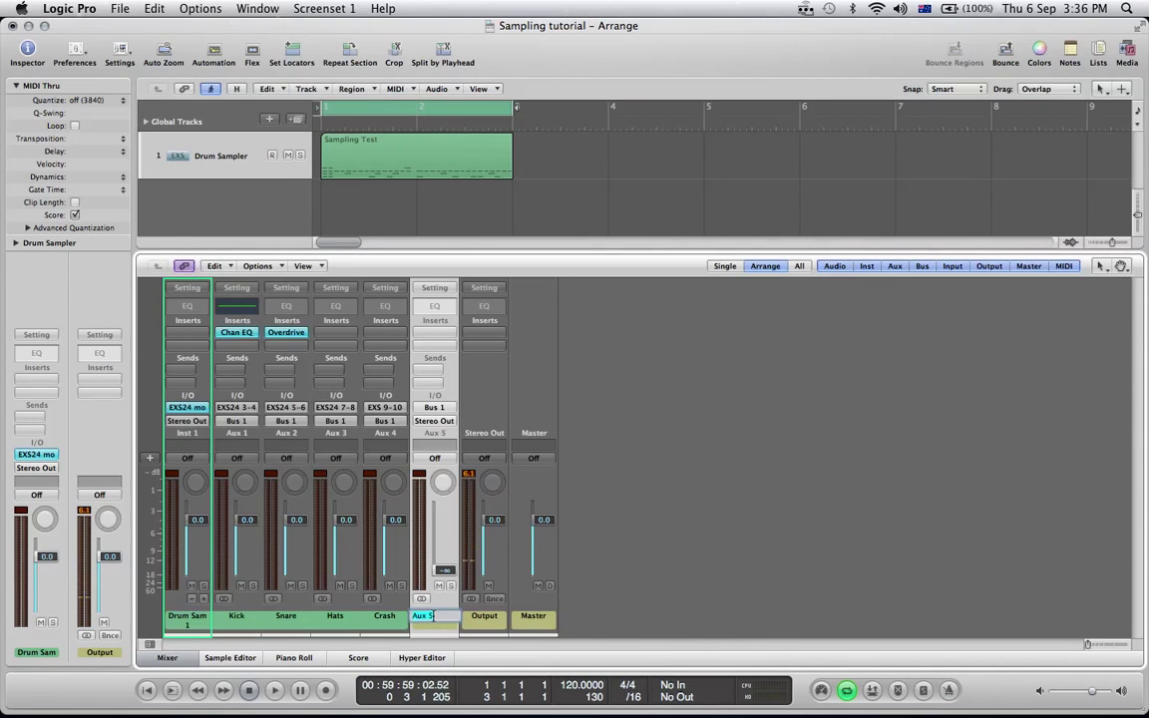
text(Drum Grp)
key(Return)
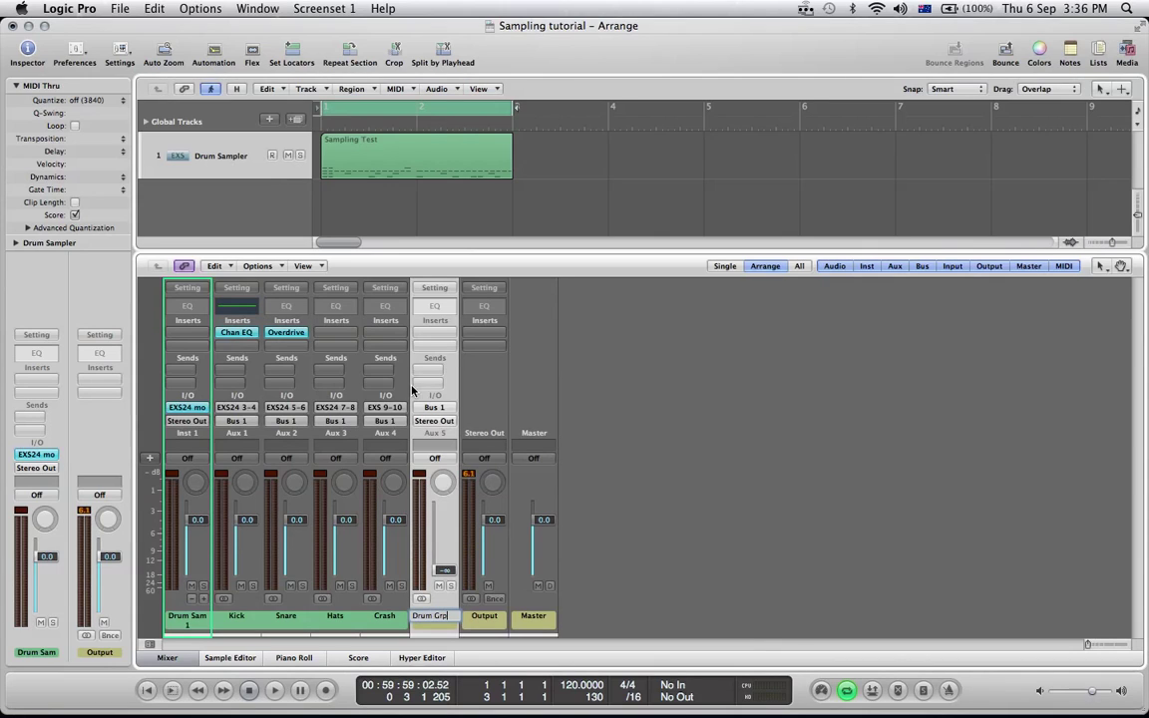
Select the Kick, Snare, Hats and Crash channels and play the drum pattern.
drag(237, 620, 392, 622)
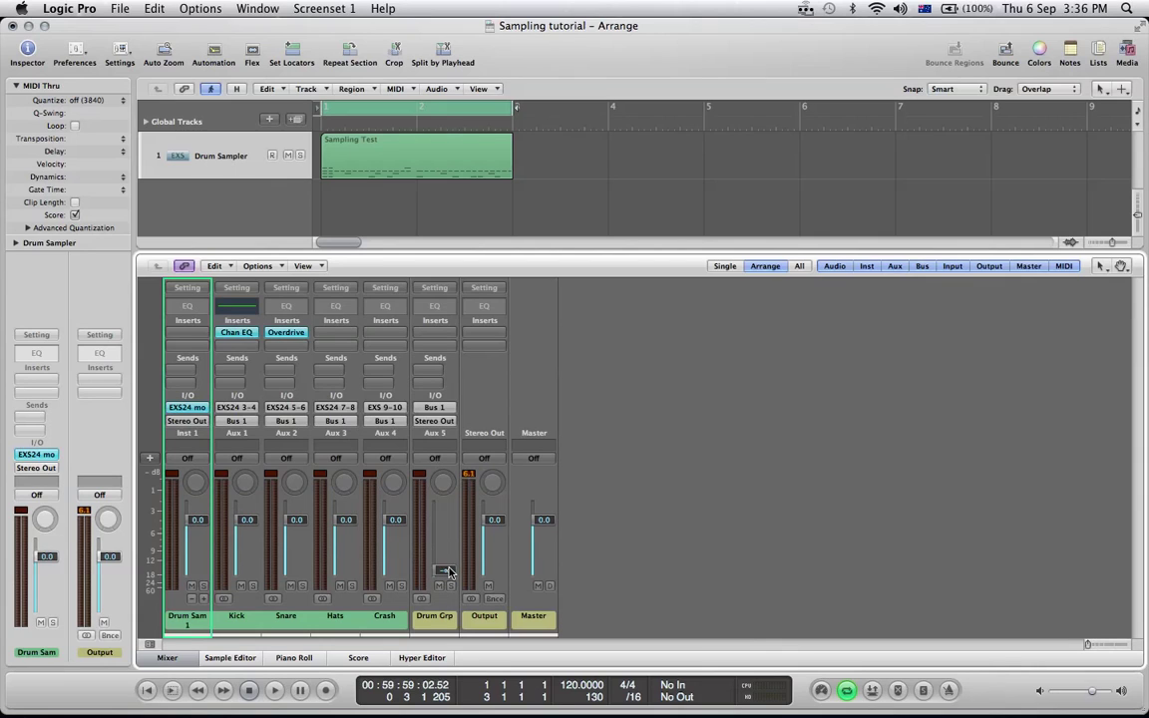
key(space)
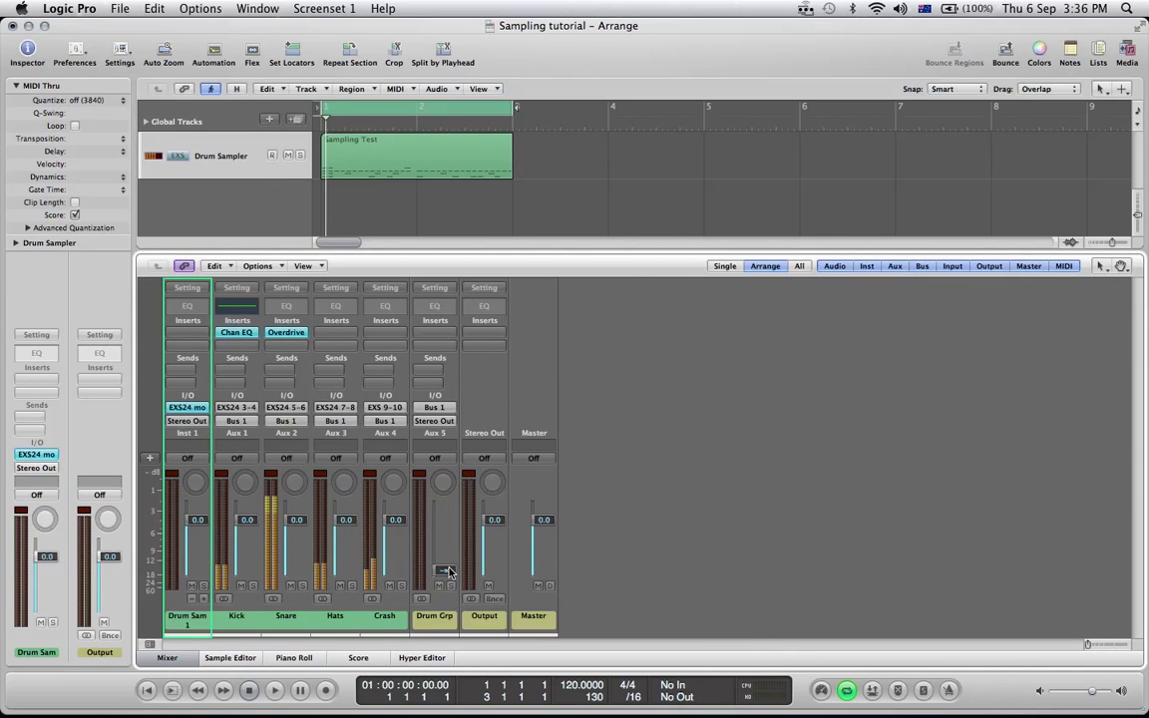